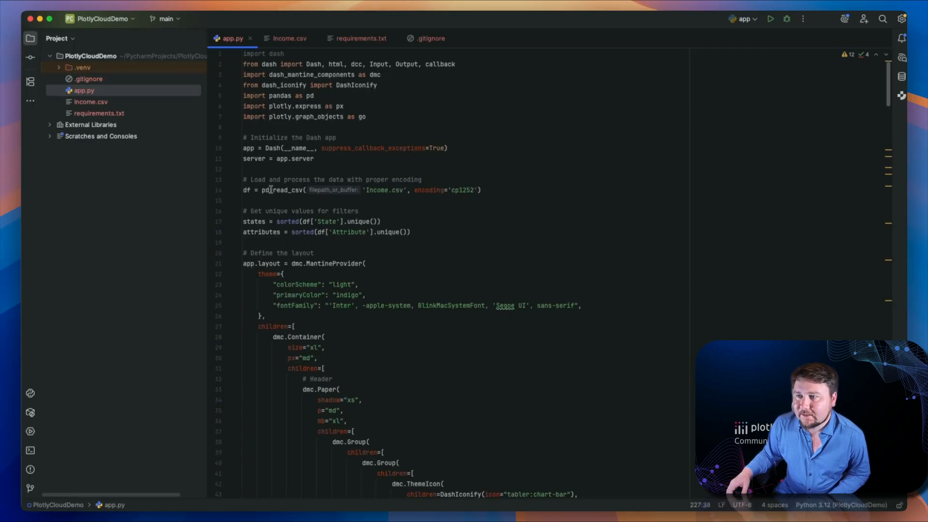
# - Examine the top of app.py: the imports, the Dash app initialization, the server = app.server line and the Income.csv loading line
pyautogui.scroll(-5, 270, 189)
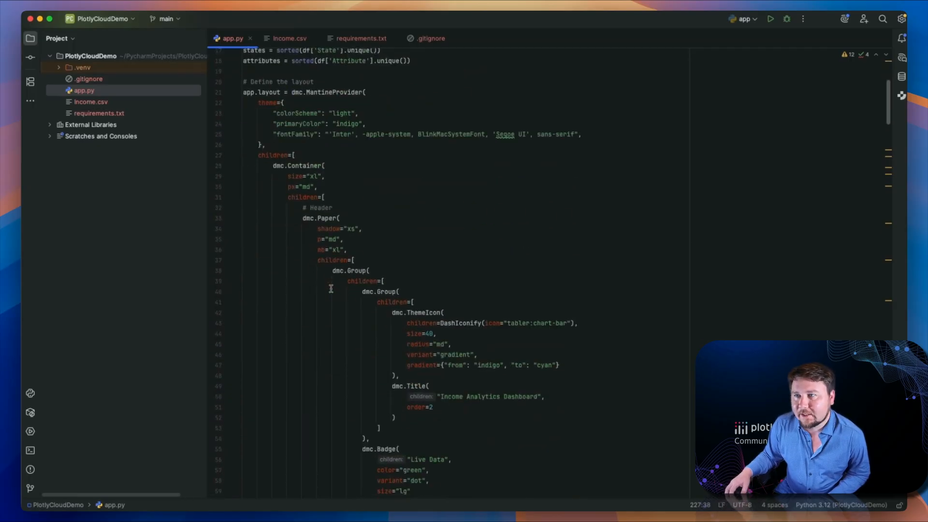
pyautogui.scroll(5, 331, 288)
pyautogui.moveTo(367, 123); pyautogui.dragTo(243, 60)
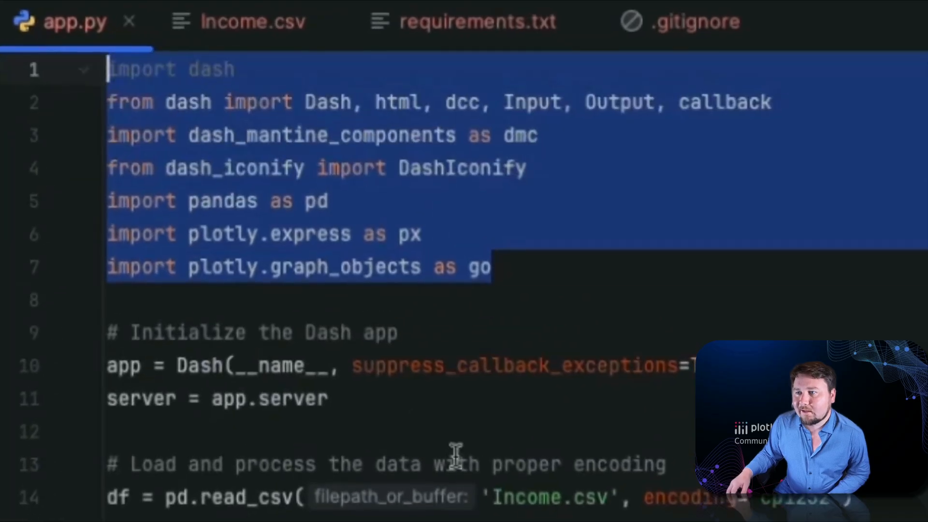
pyautogui.moveTo(466, 425); pyautogui.dragTo(109, 366)
pyautogui.click(127, 368)
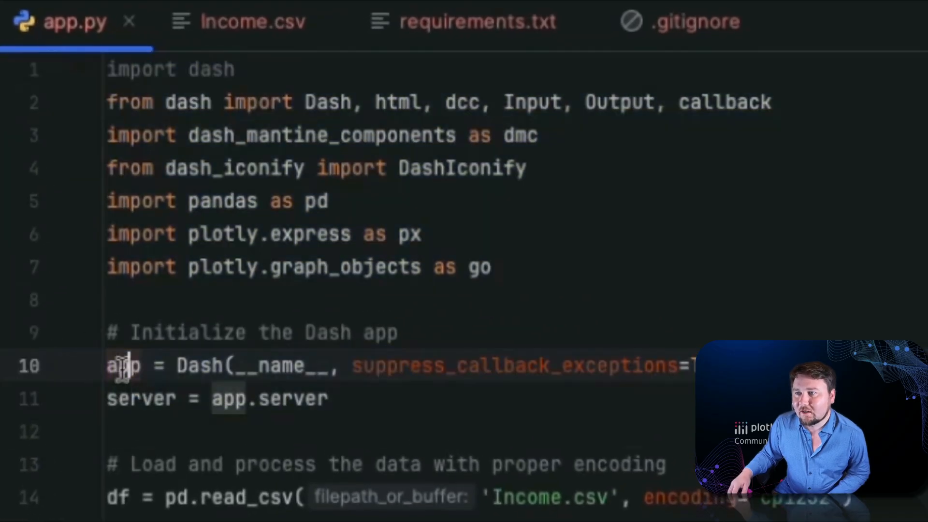
pyautogui.moveTo(358, 397); pyautogui.dragTo(104, 401)
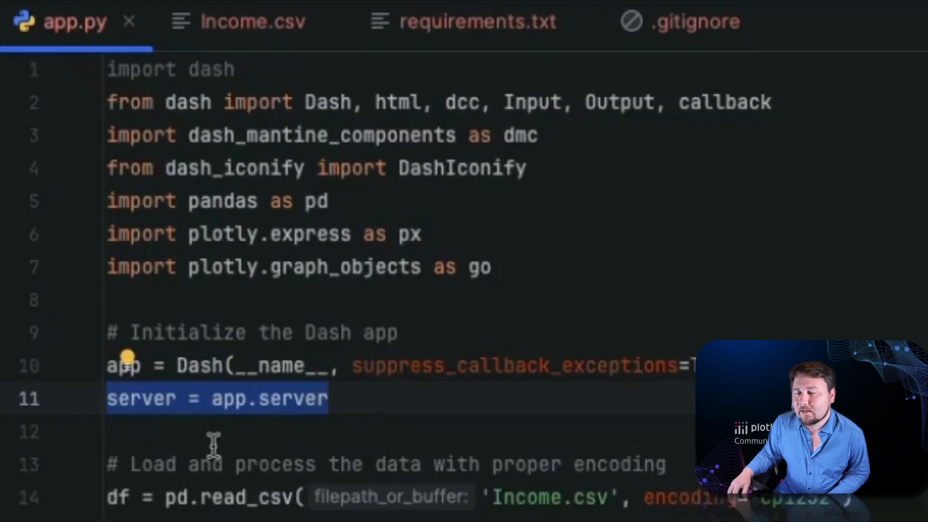
pyautogui.moveTo(141, 413)
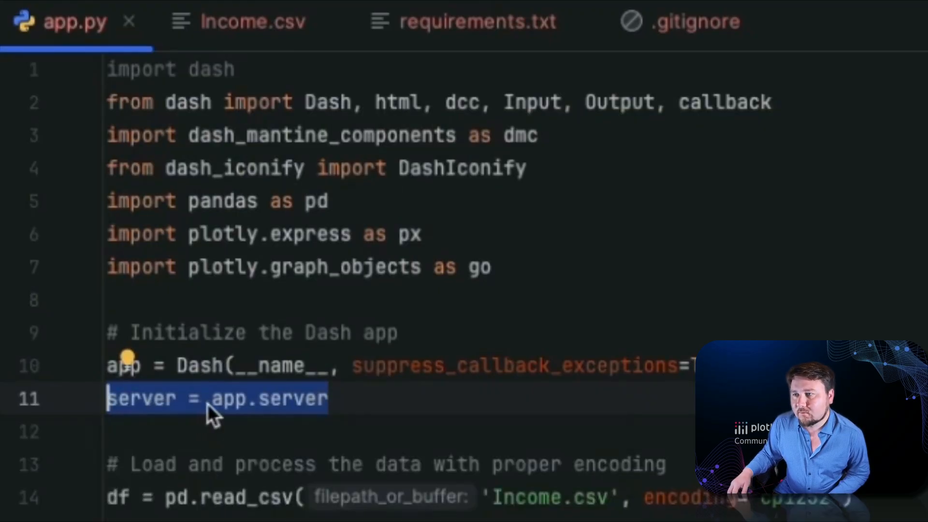
pyautogui.click(437, 408)
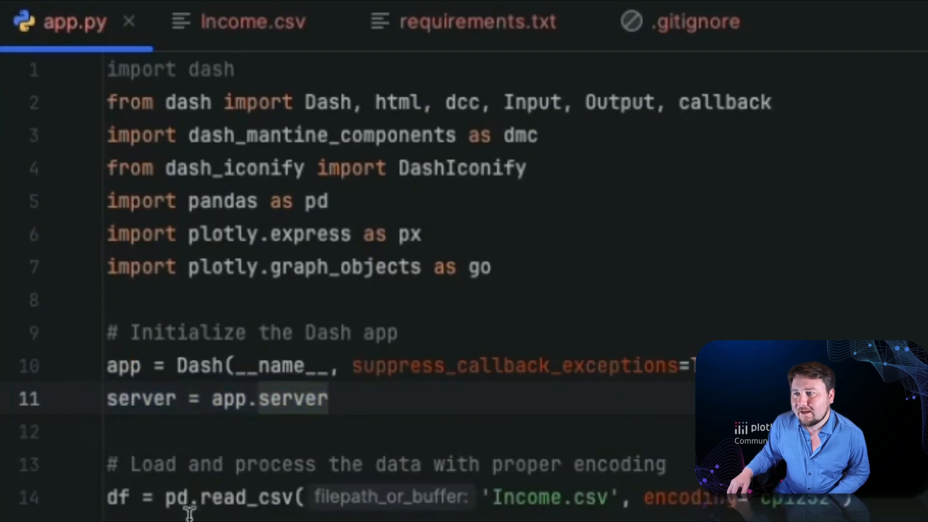
pyautogui.moveTo(109, 496); pyautogui.dragTo(854, 497)
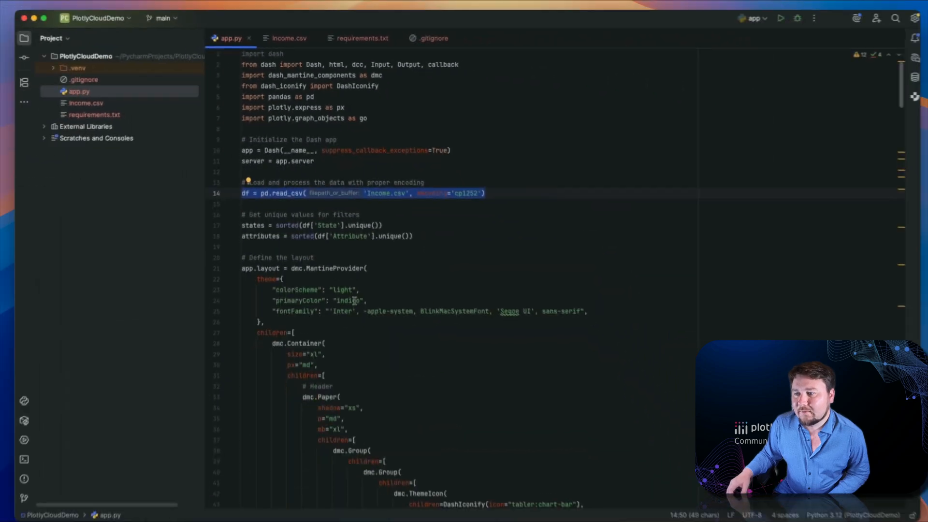
# - Examine the rest of app.py, from the app.layout definition through the update_dashboard callback to the app.run line
pyautogui.scroll(-3, 298, 261)
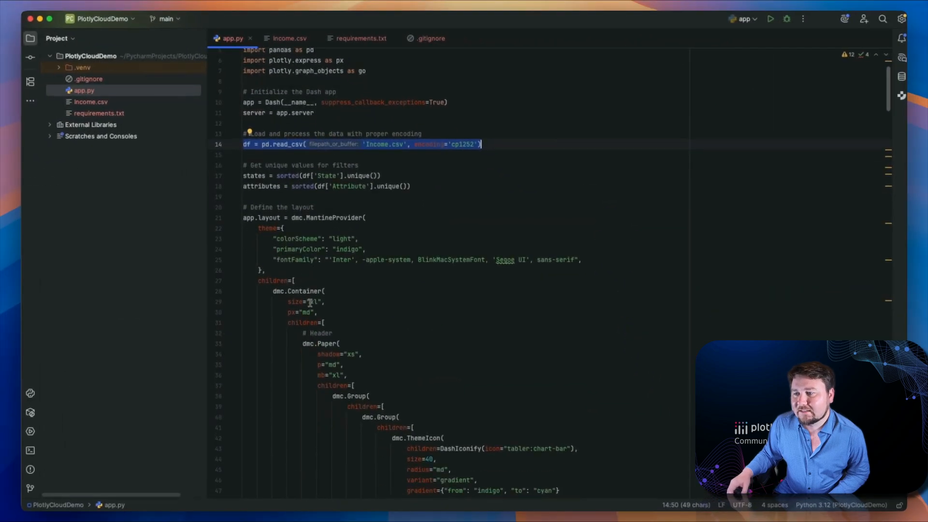
pyautogui.scroll(-2, 298, 261)
pyautogui.moveTo(243, 118); pyautogui.dragTo(242, 498)
pyautogui.moveTo(382, 497); pyautogui.dragTo(384, 483)
pyautogui.scroll(-14, 405, 386)
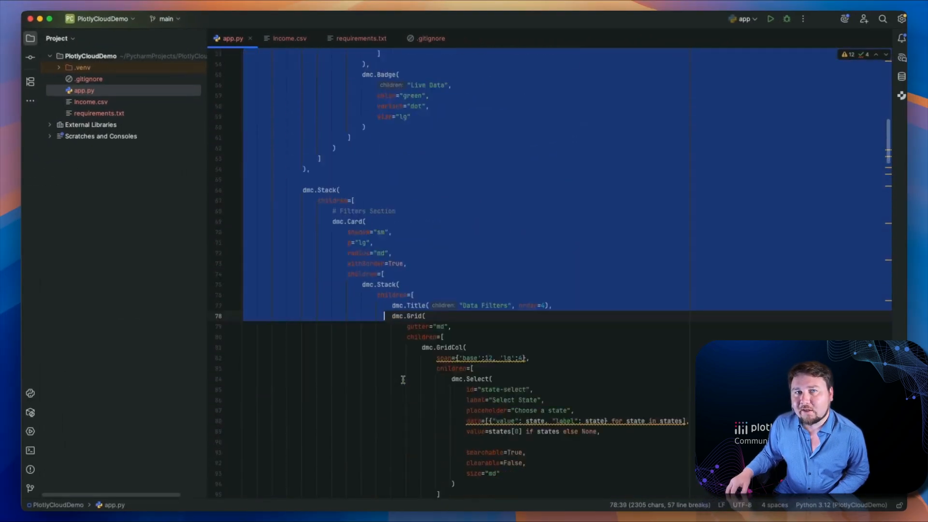
pyautogui.scroll(-20, 400, 377)
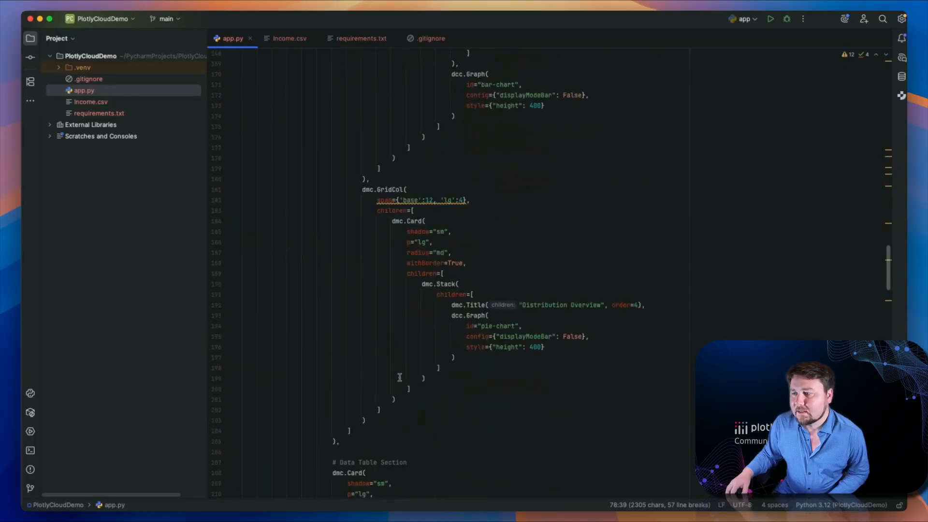
pyautogui.scroll(-9, 400, 377)
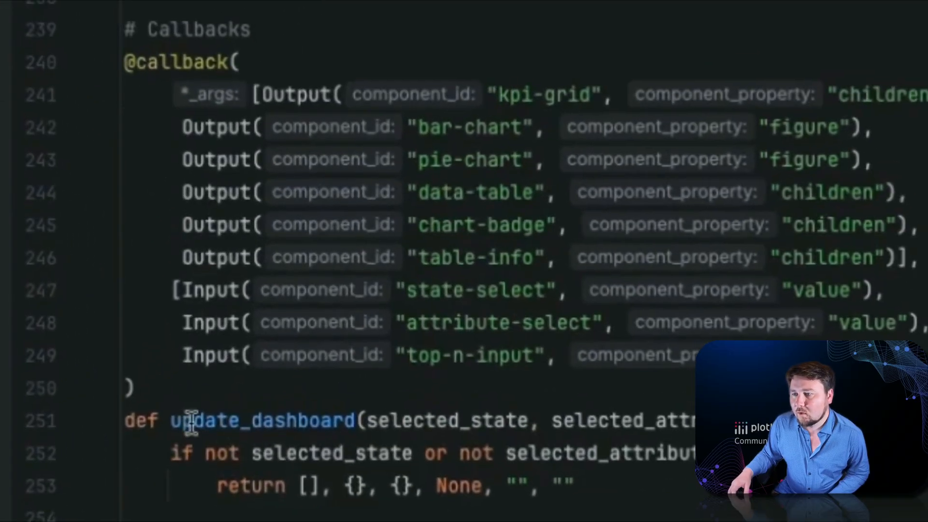
pyautogui.moveTo(186, 421); pyautogui.dragTo(368, 421)
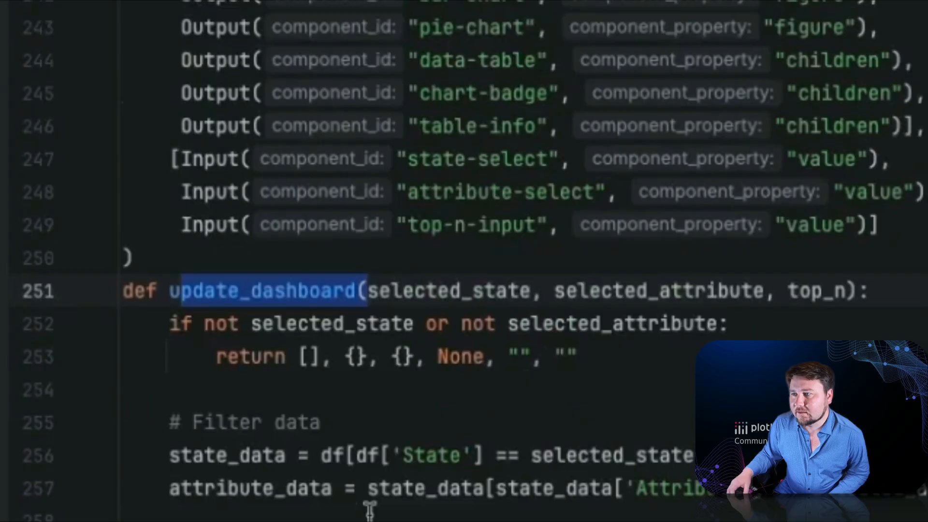
pyautogui.scroll(-20, 370, 508)
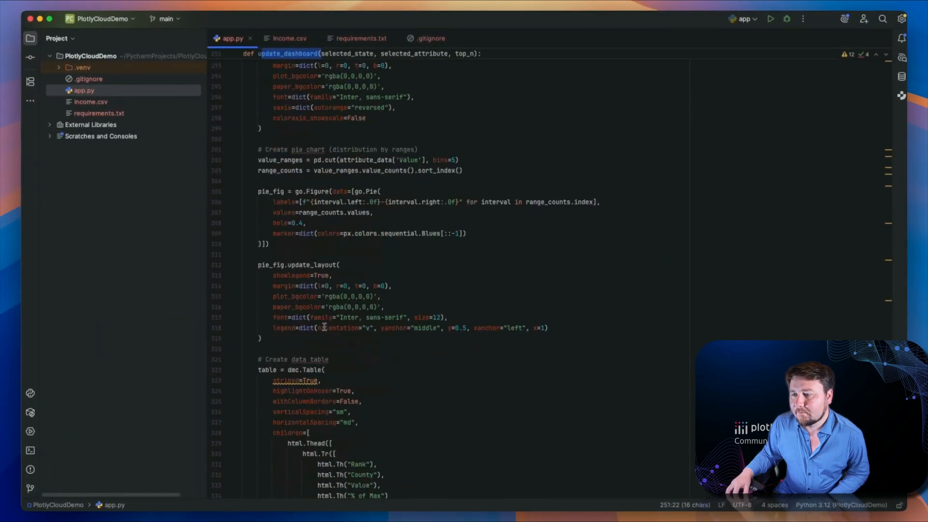
pyautogui.scroll(-14, 327, 329)
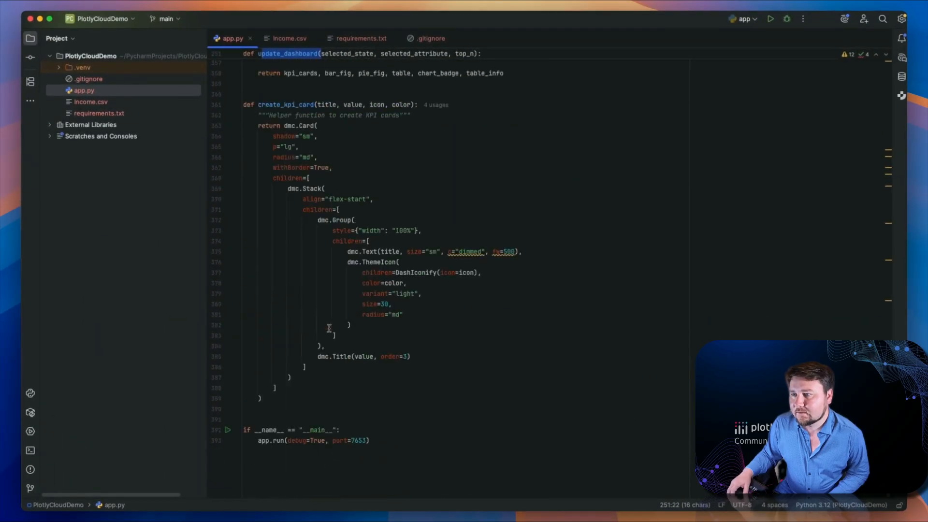
pyautogui.click(228, 431)
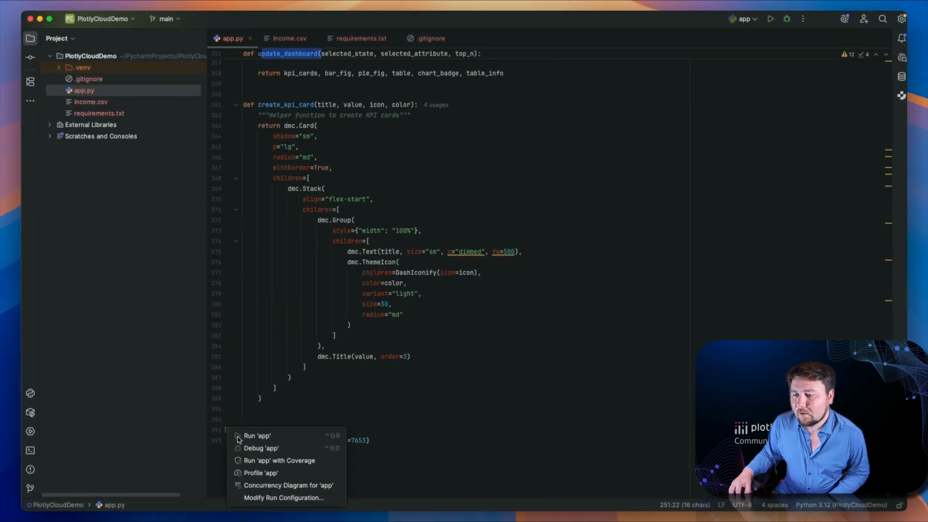
pyautogui.click(231, 437)
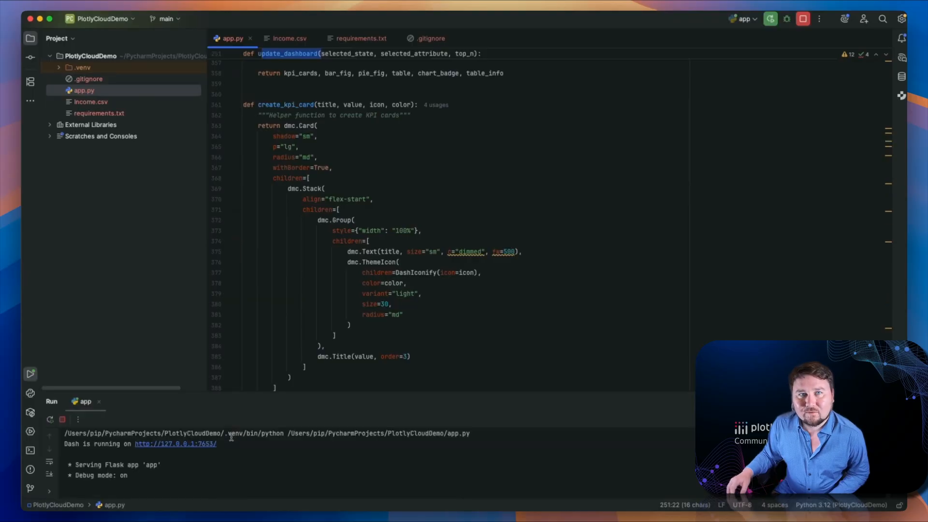
pyautogui.click(170, 445)
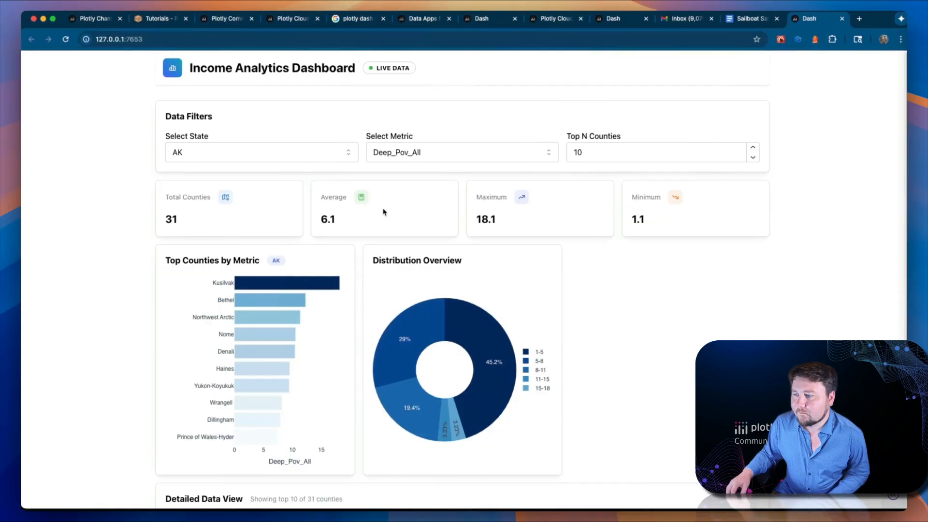
# - Try the dashboard's state filter with AL and set it to AZ
pyautogui.click(283, 153)
pyautogui.click(271, 200)
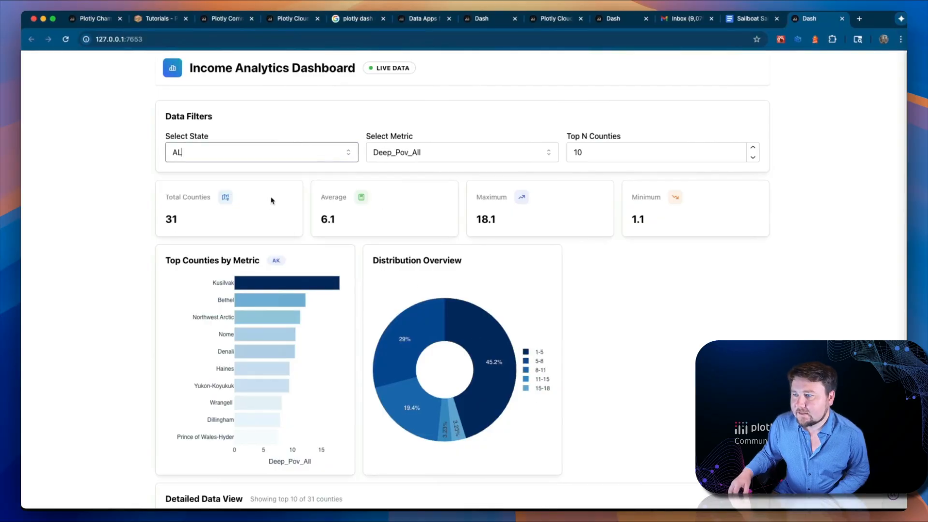
pyautogui.click(284, 154)
pyautogui.click(273, 236)
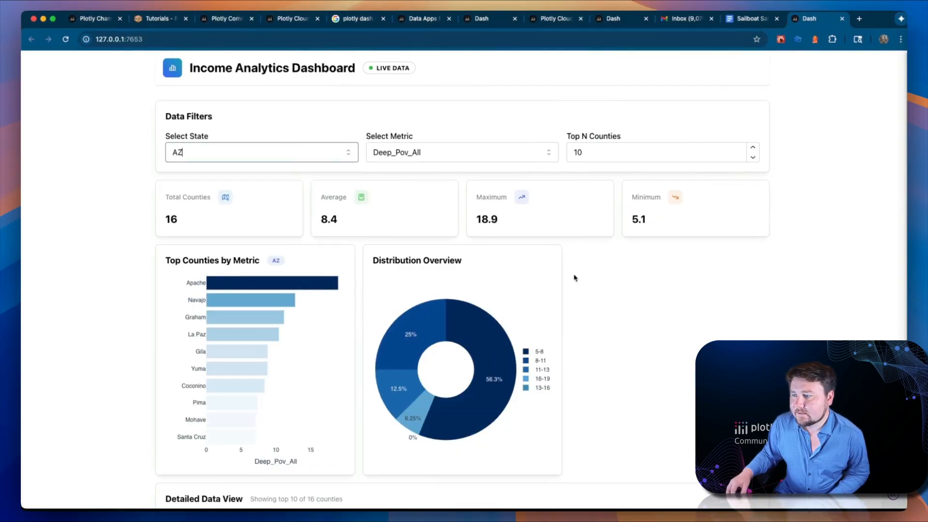
# - Set the dashboard's metric to MedHHInc and review the resulting charts and detailed data table
pyautogui.click(498, 155)
pyautogui.click(460, 217)
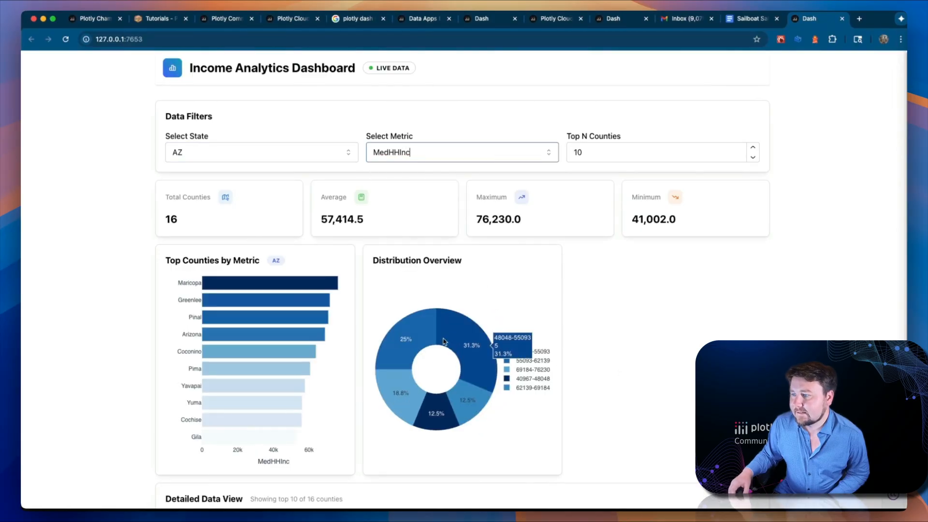
pyautogui.scroll(-3, 598, 421)
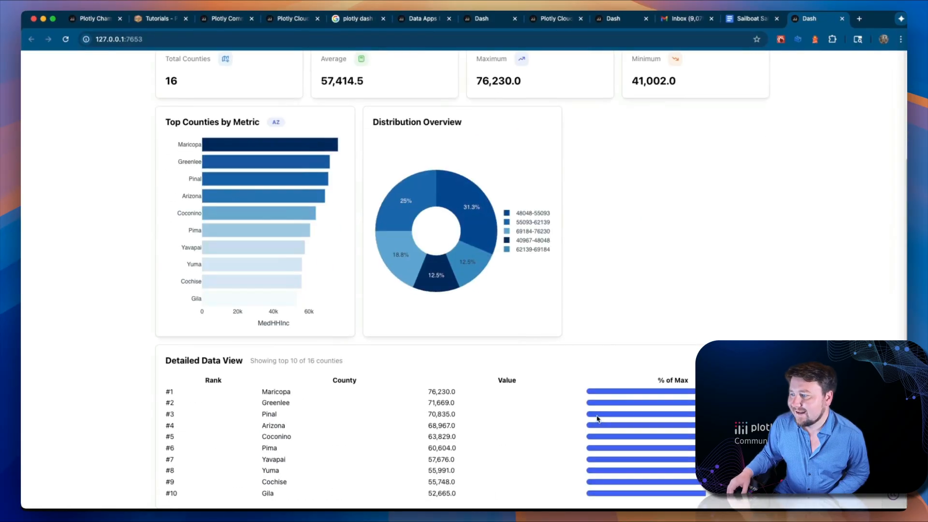
pyautogui.scroll(3, 616, 403)
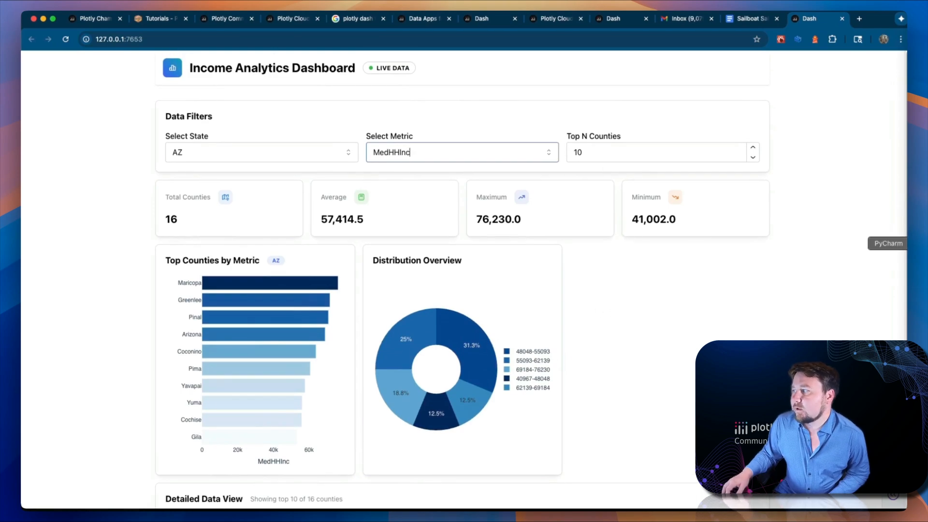
# - Switch back to PyCharm and open requirements.txt to check the listed dependencies
pyautogui.click(918, 243)
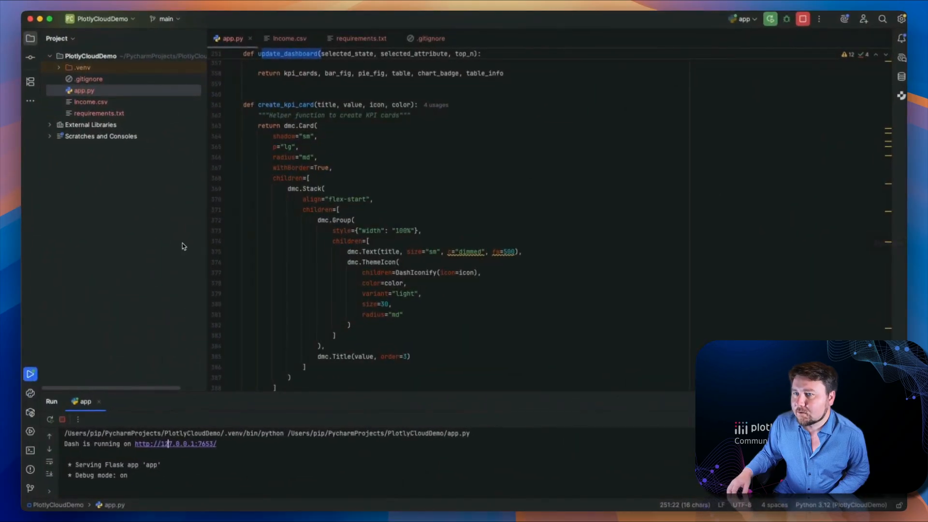
pyautogui.click(114, 114)
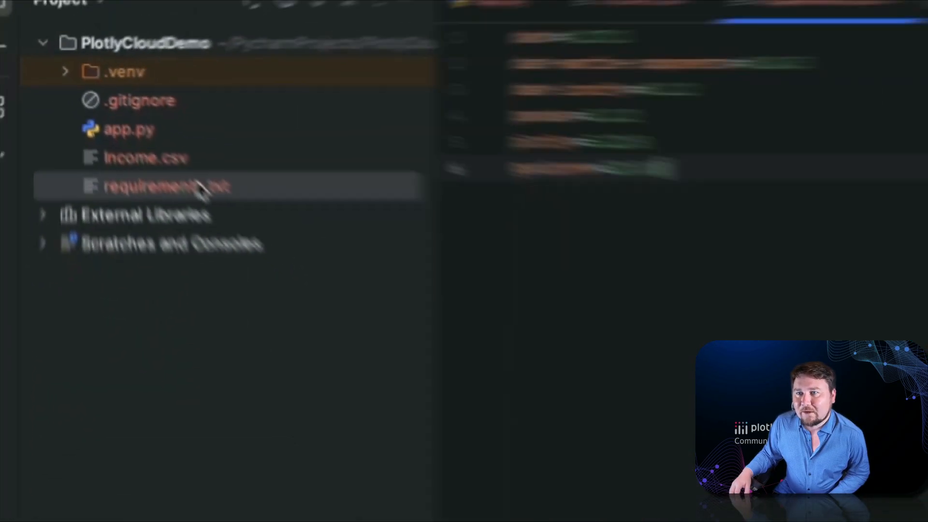
pyautogui.doubleClick(283, 254)
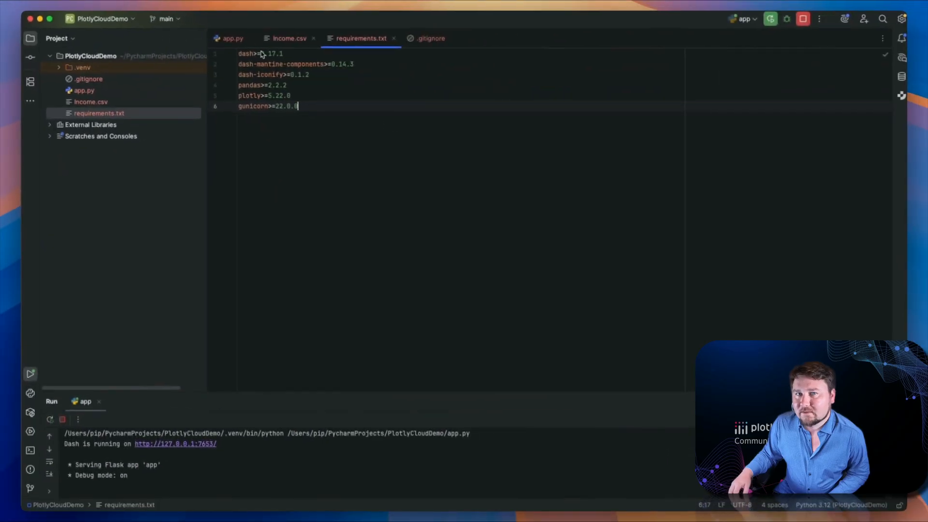
# - Regenerate the dependency list by running "pip freeze > requirements.txt" in the project's terminal, and review the rewritten file
pyautogui.click(34, 448)
pyautogui.tripleClick(217, 449)
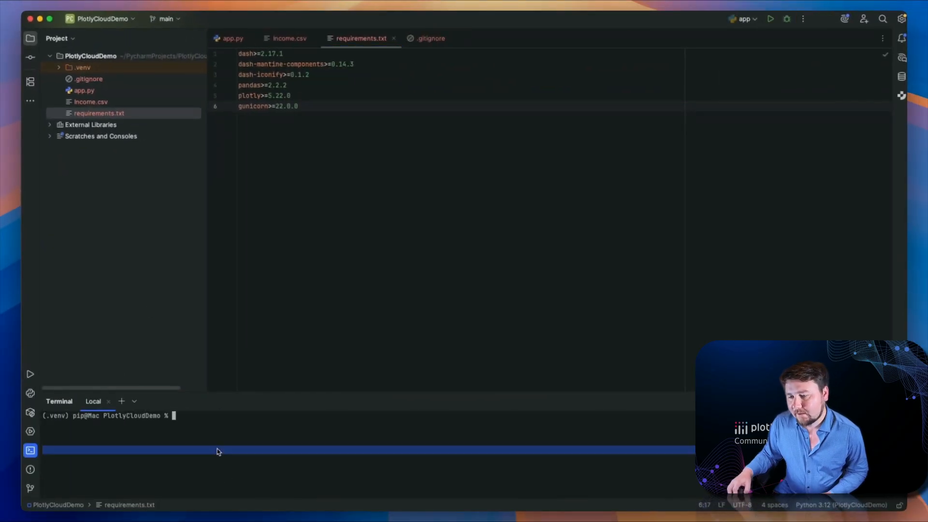
pyautogui.click(183, 416)
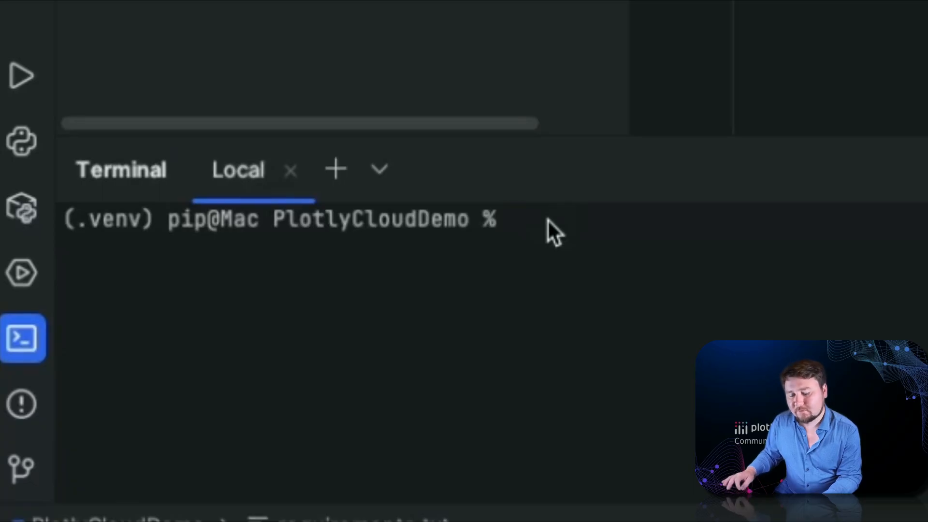
pyautogui.write('pip freeze > requirements.txt')
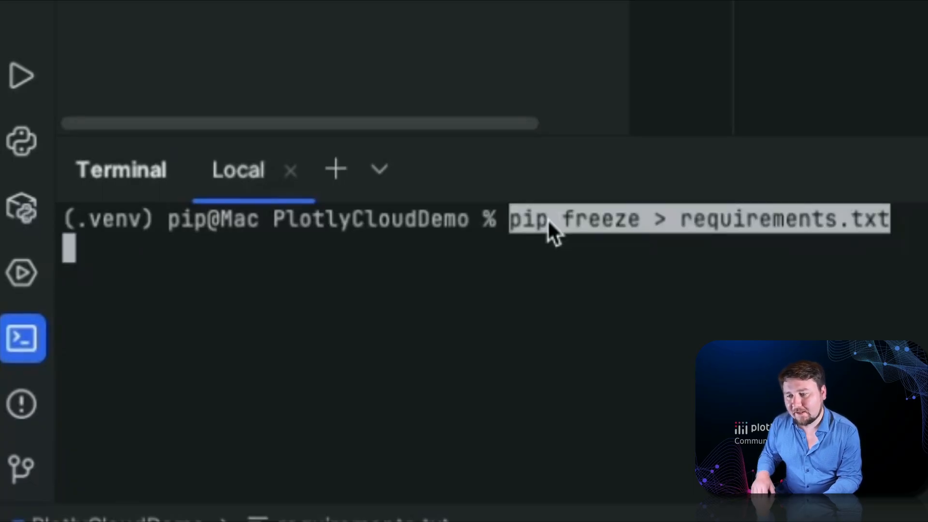
pyautogui.press('Return')
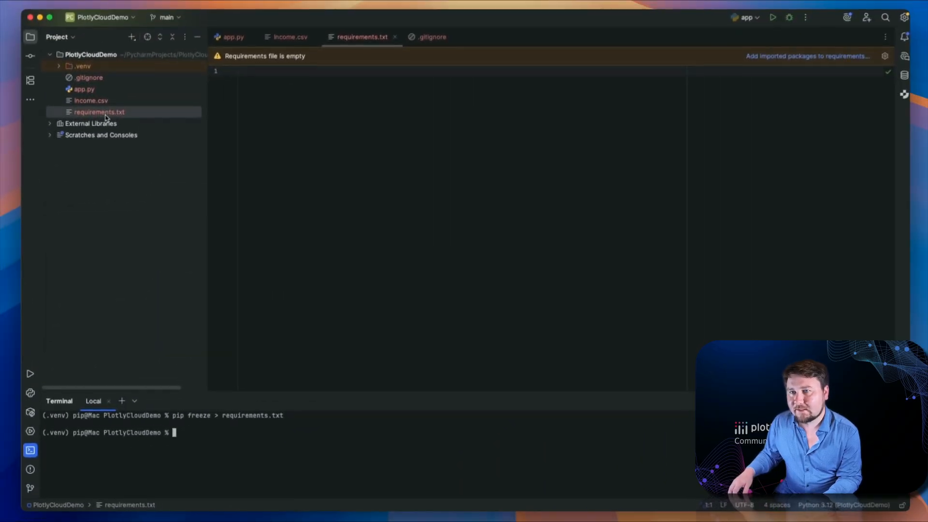
pyautogui.scroll(-3, 303, 216)
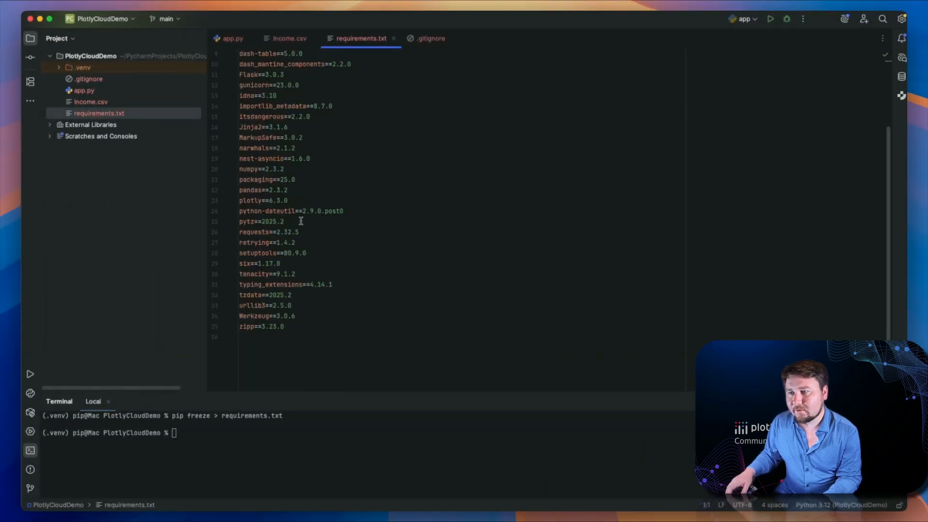
pyautogui.scroll(3, 327, 297)
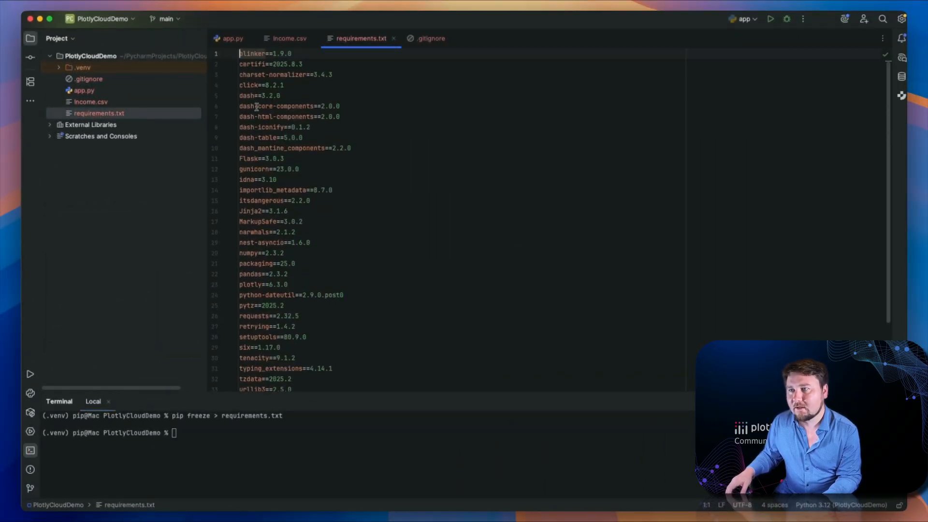
# - Return to app.py and look back through its code from the KPI card helper up to the layout's KPI and charts sections
pyautogui.doubleClick(82, 91)
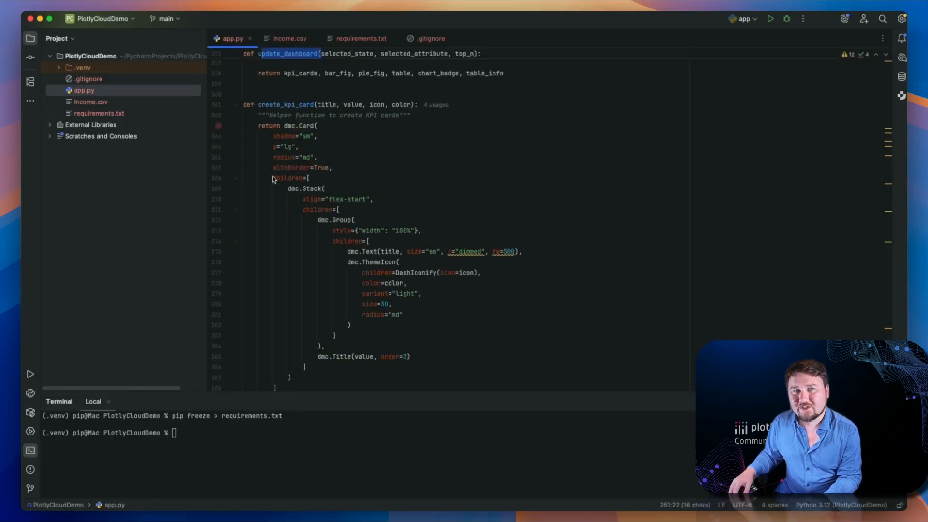
pyautogui.scroll(20, 347, 165)
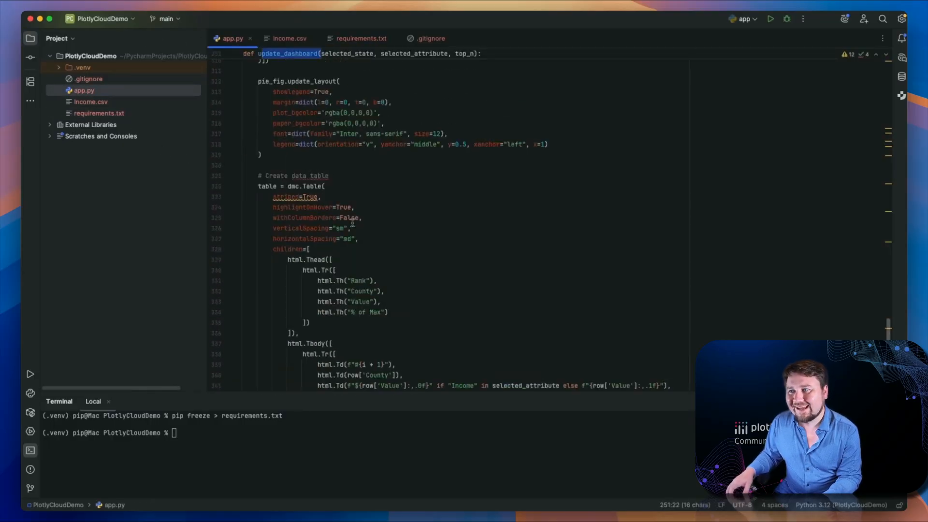
pyautogui.scroll(20, 351, 229)
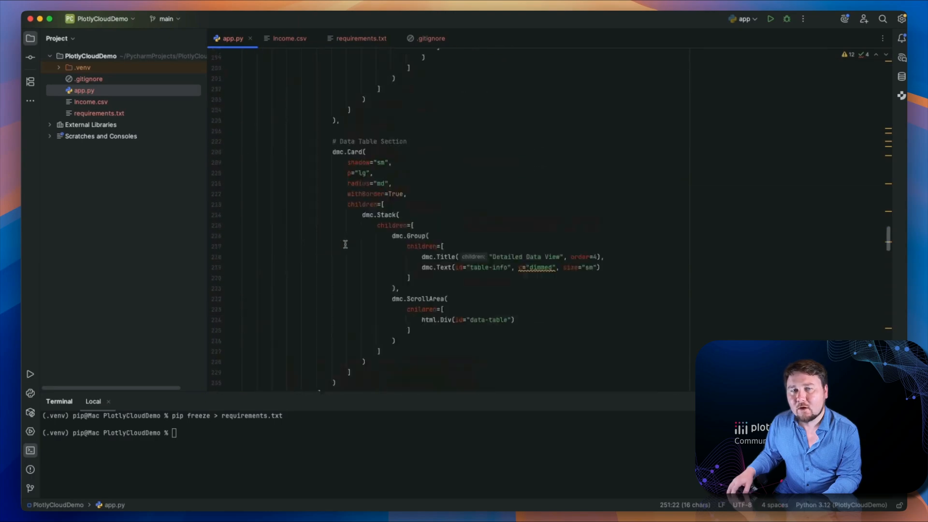
pyautogui.scroll(9, 345, 244)
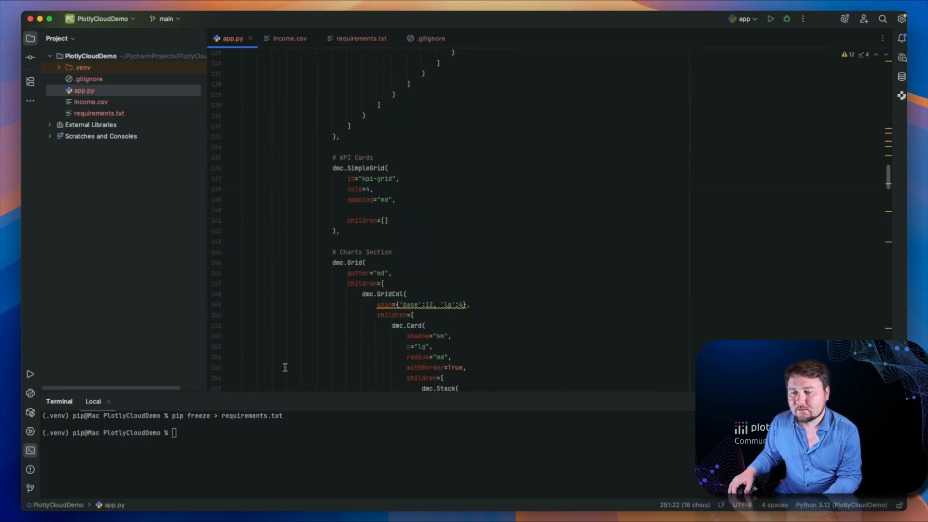
# - Open requirements.txt and .gitignore from the project tree, and review the ignore entries for virtual environments, IDE, Dash and data files
pyautogui.doubleClick(126, 115)
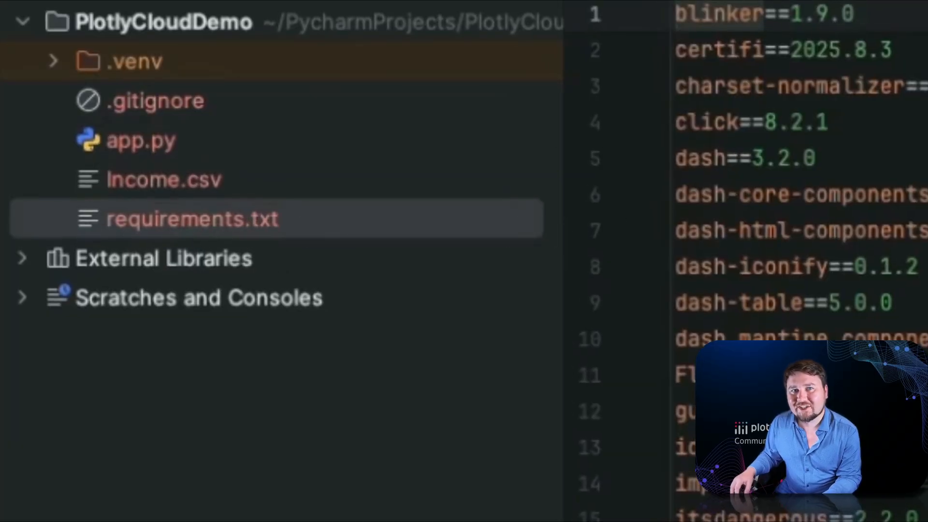
pyautogui.doubleClick(217, 120)
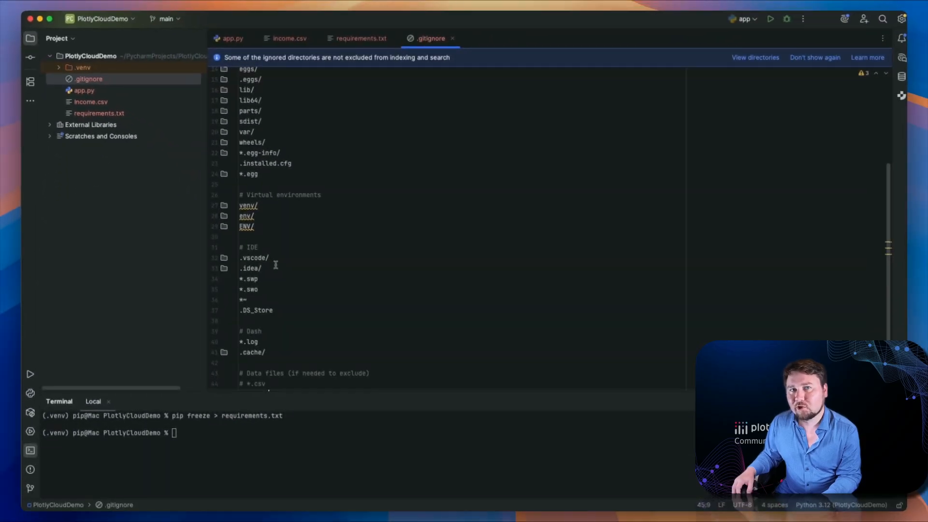
pyautogui.scroll(-1, 273, 264)
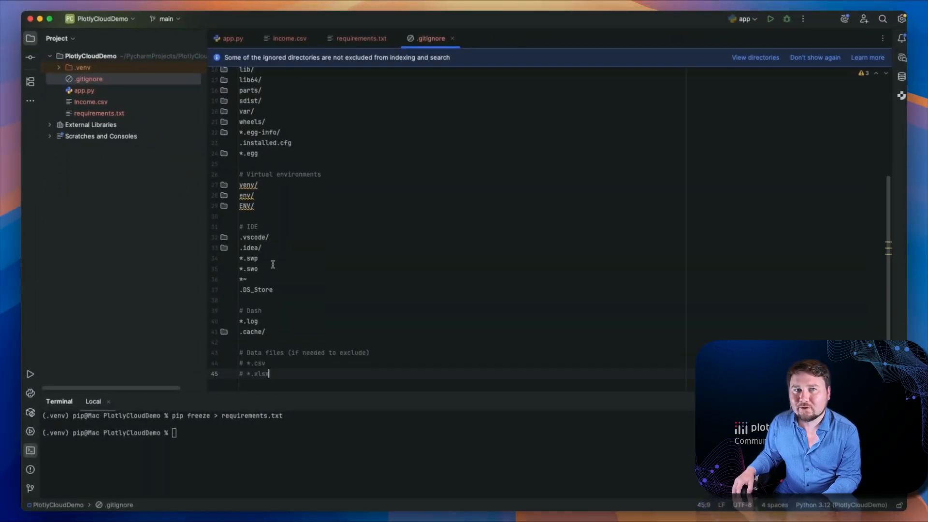
pyautogui.scroll(-2, 277, 261)
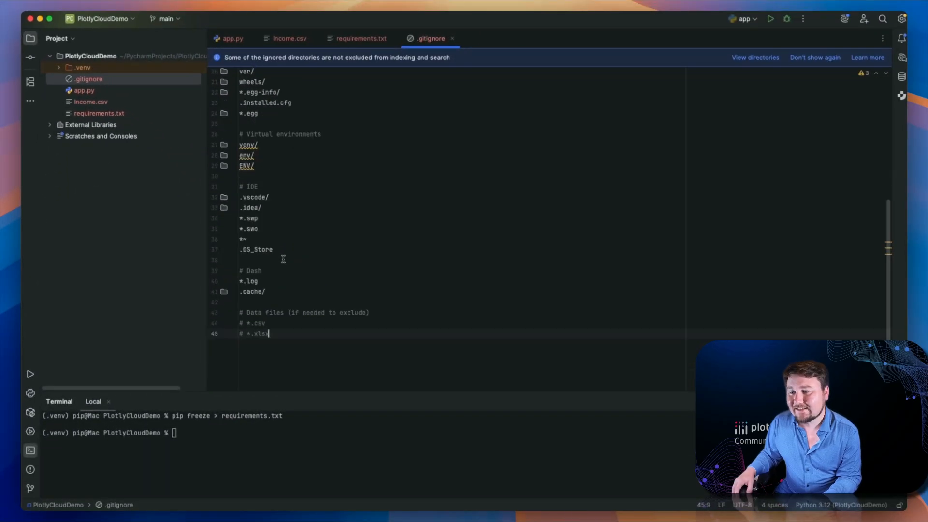
pyautogui.scroll(5, 283, 259)
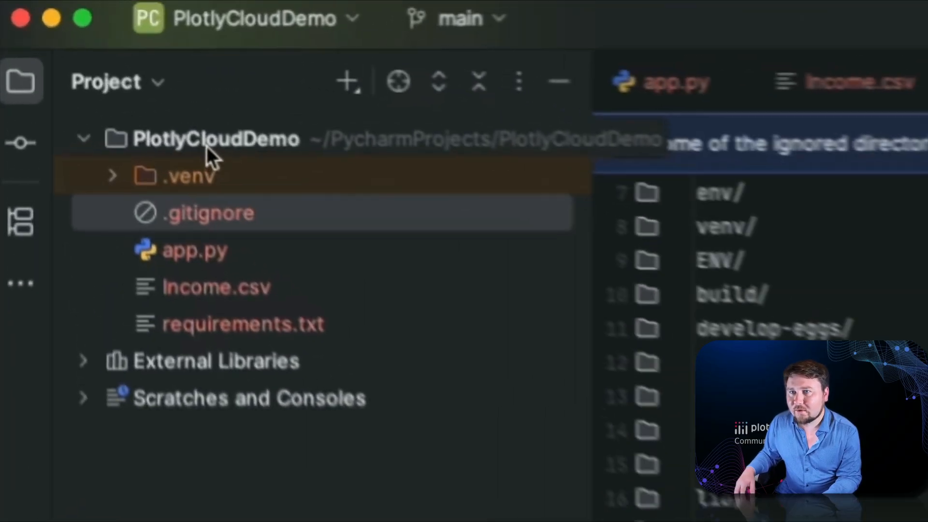
# - Reveal the PlotlyCloudDemo project folder in Finder from the project tree
pyautogui.click(87, 58)
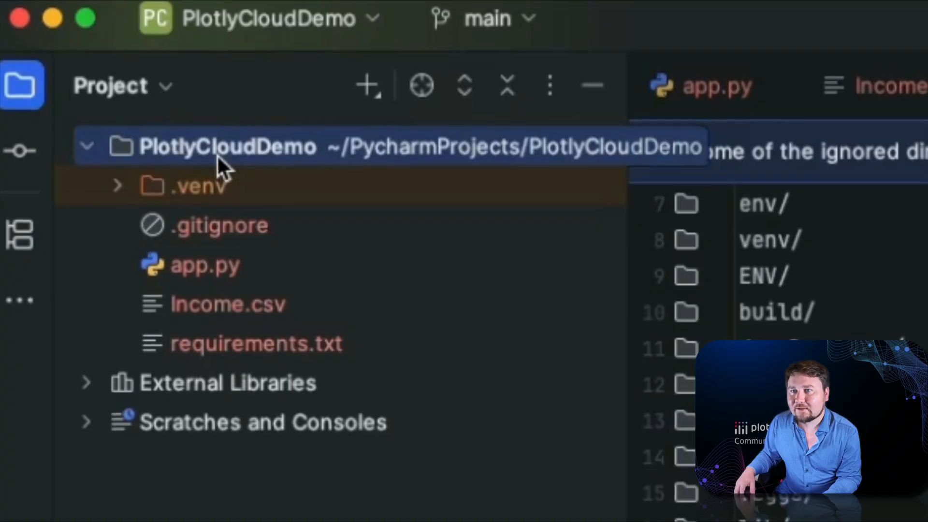
pyautogui.rightClick(301, 146)
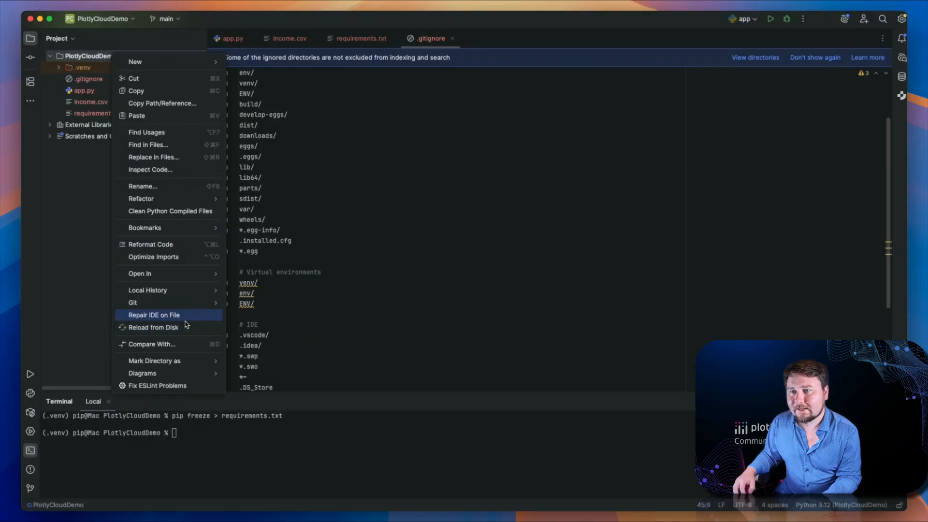
pyautogui.moveTo(187, 271)
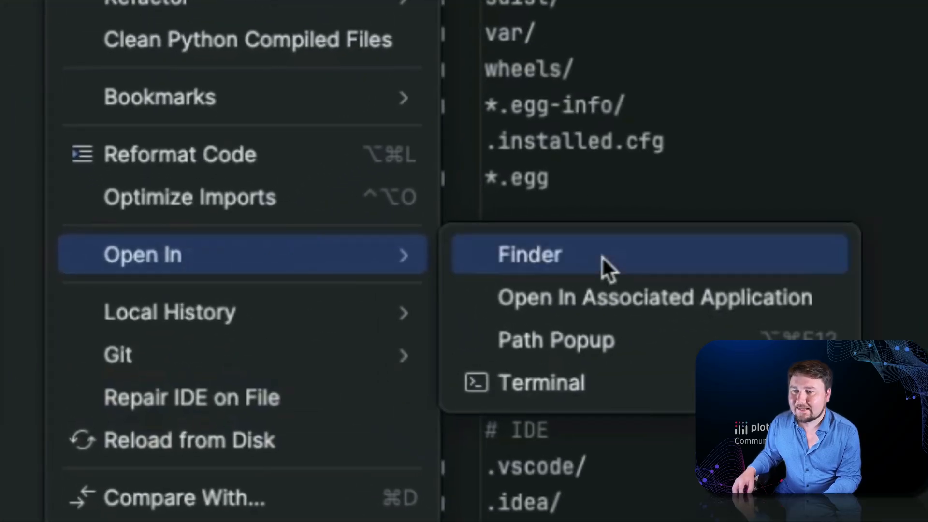
pyautogui.click(602, 259)
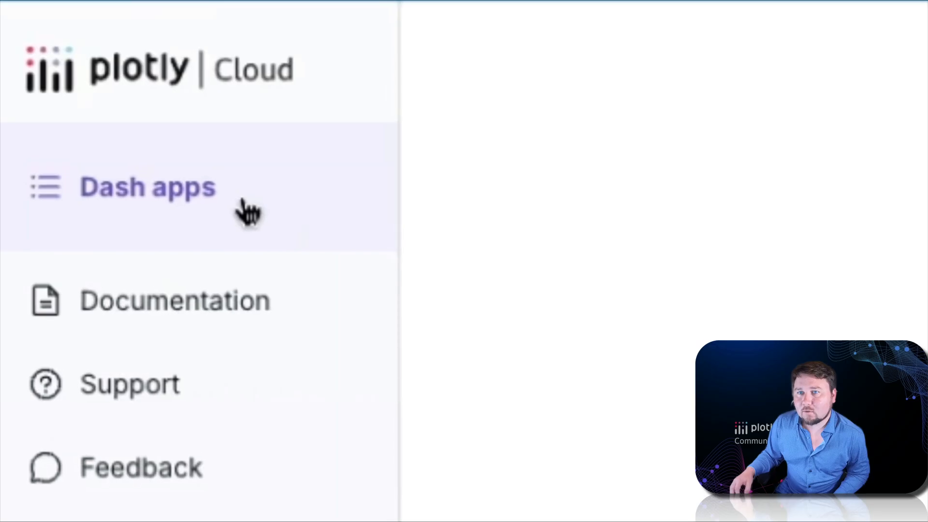
# - Switch to Plotly Cloud in the browser, start a new Dash app and upload the PlotlyCloudDemo folder from Finder
pyautogui.click(249, 213)
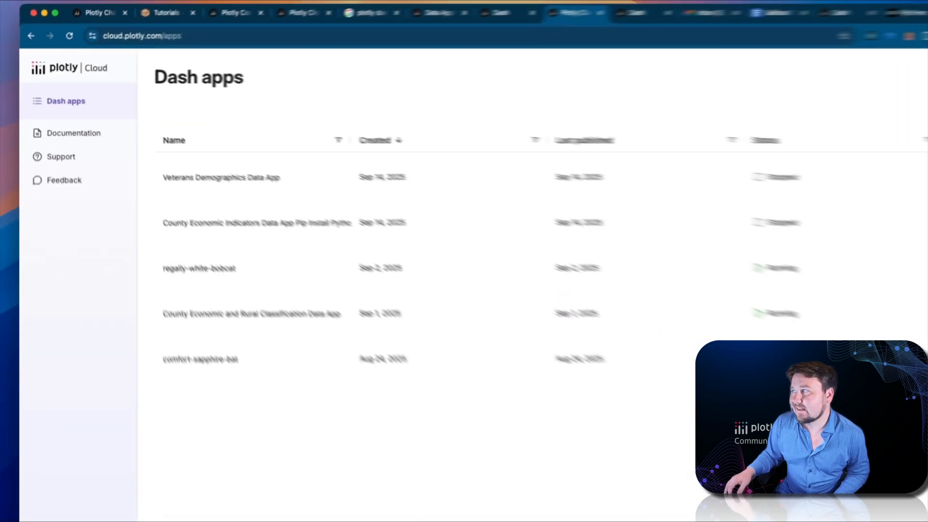
pyautogui.click(793, 121)
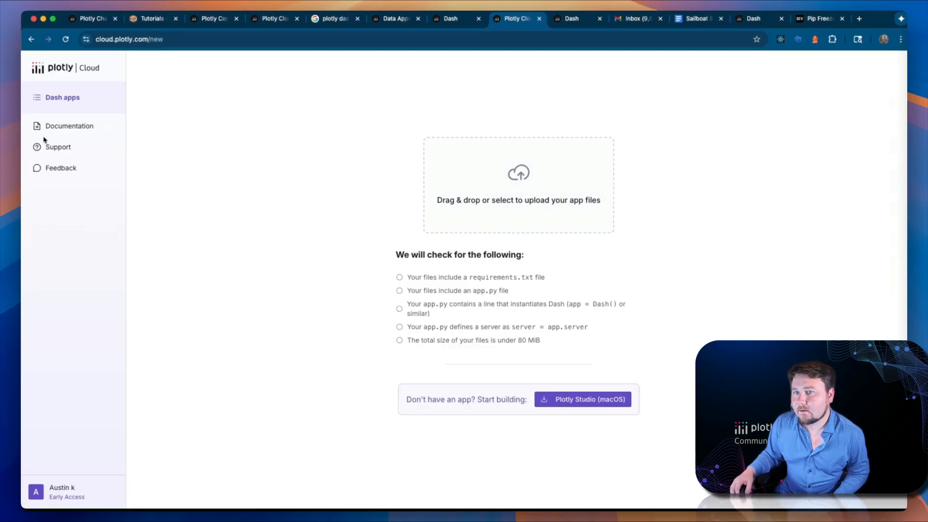
pyautogui.moveTo(22, 154)
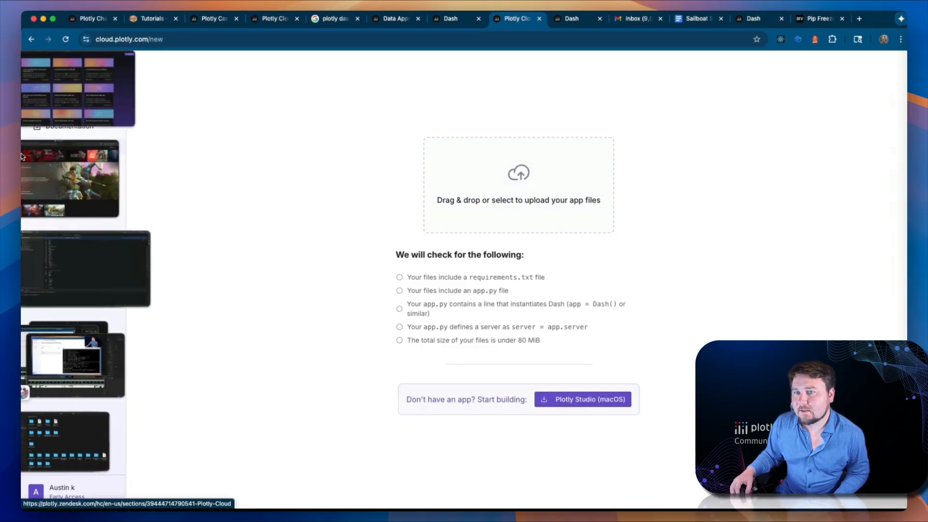
pyautogui.click(84, 435)
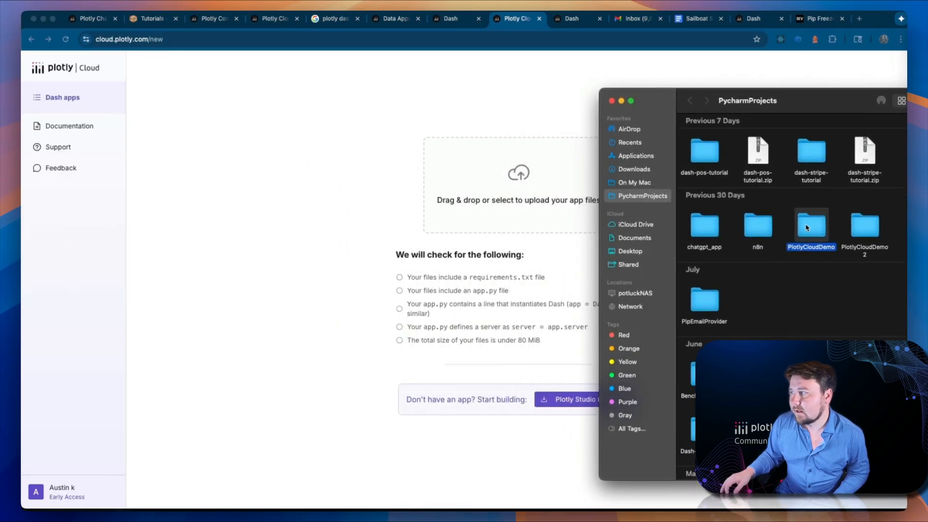
pyautogui.moveTo(806, 227); pyautogui.dragTo(536, 182)
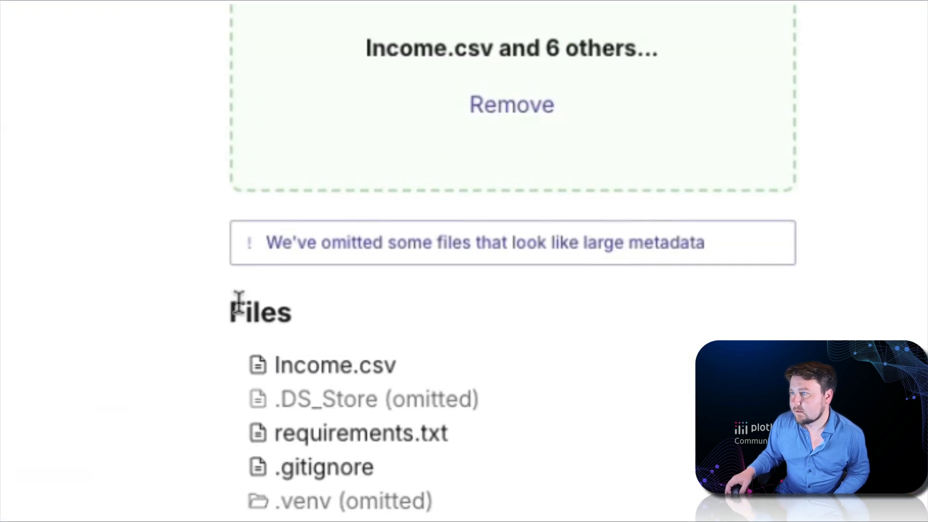
# - Review the uploaded file list and the results of the checks on the app's files
pyautogui.scroll(-10, 474, 376)
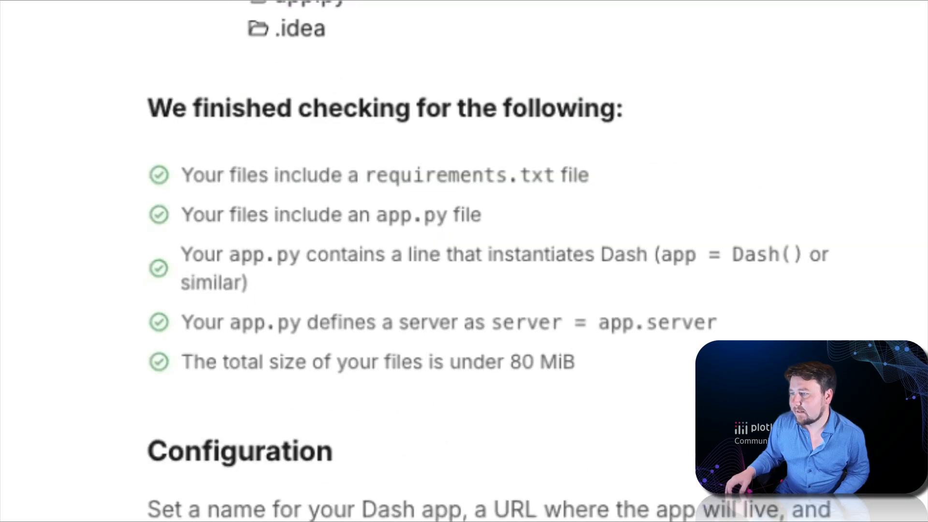
pyautogui.scroll(2, 321, 478)
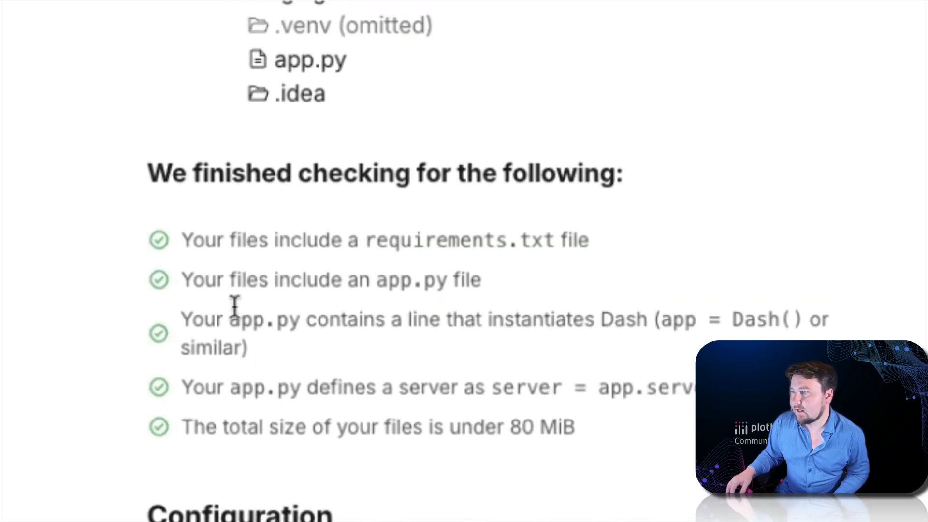
pyautogui.moveTo(149, 184); pyautogui.dragTo(575, 427)
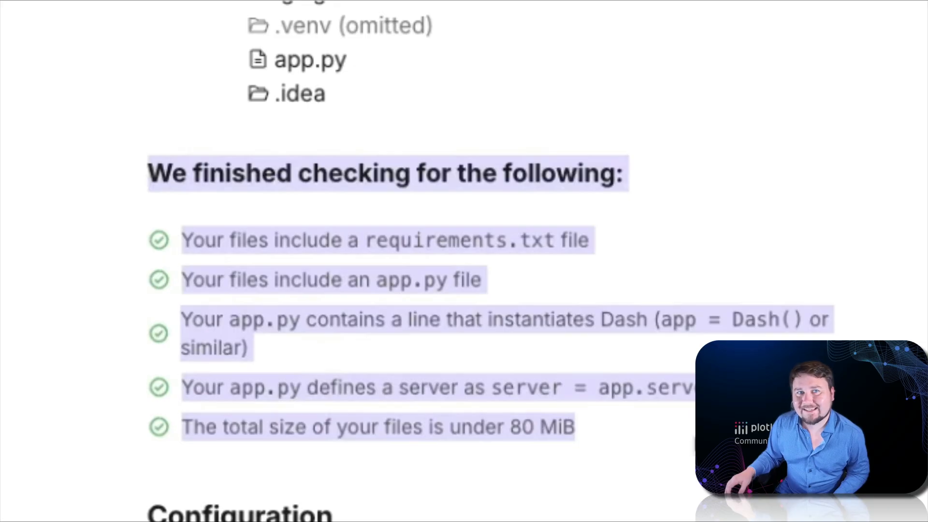
pyautogui.click(453, 385)
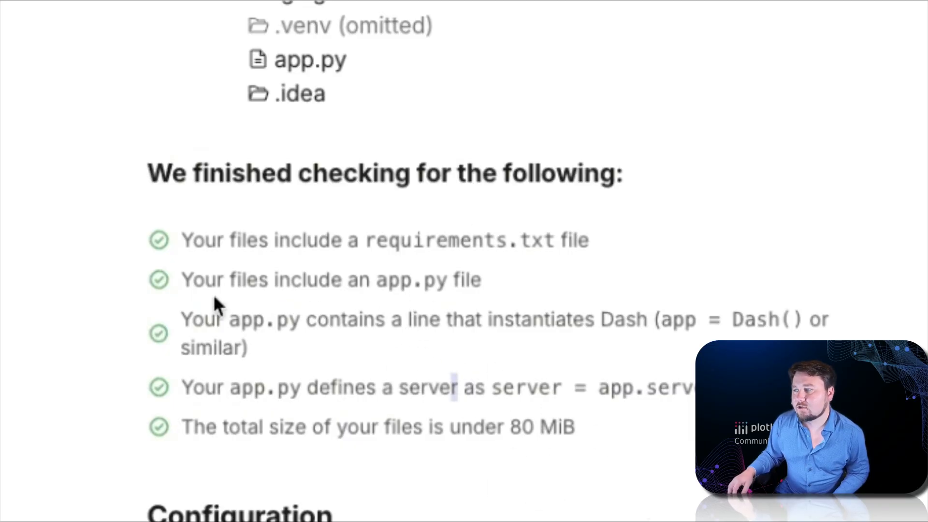
# - Replace the generated app URL in the configuration with a custom subdomain based on the owner's first name
pyautogui.click(482, 507)
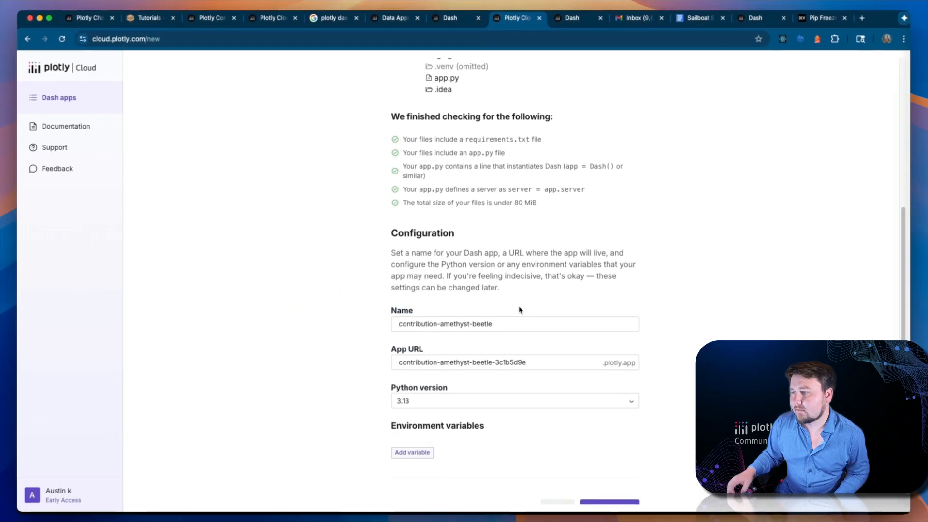
pyautogui.scroll(1, 518, 304)
pyautogui.scroll(-2, 518, 304)
pyautogui.moveTo(546, 337); pyautogui.dragTo(393, 337)
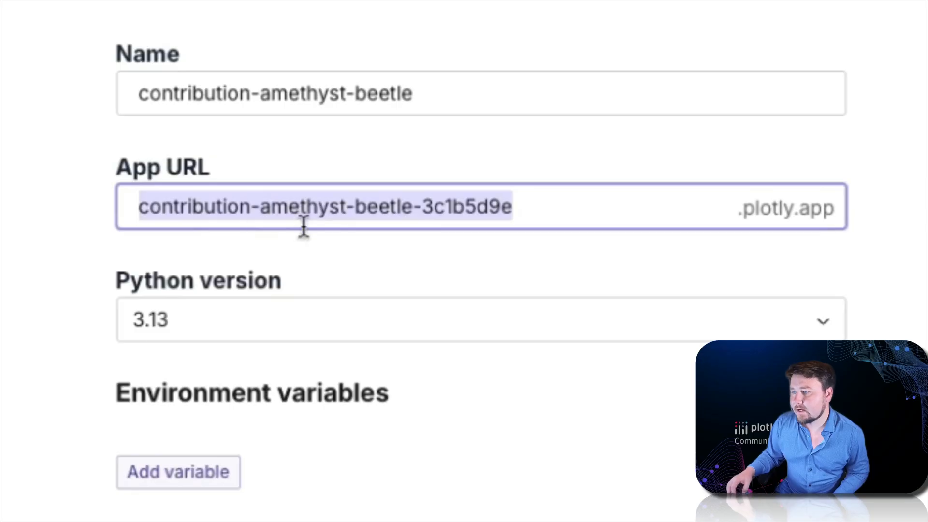
pyautogui.write('aus')
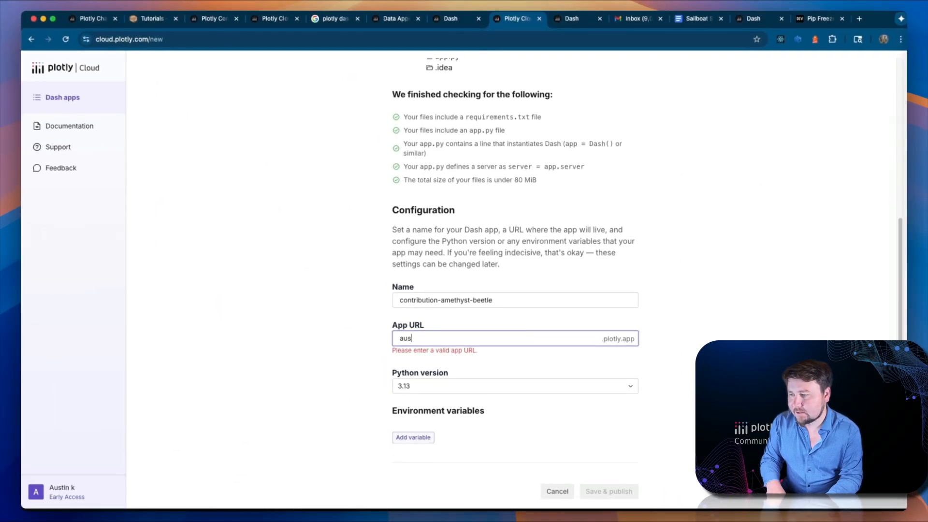
pyautogui.write('tin')
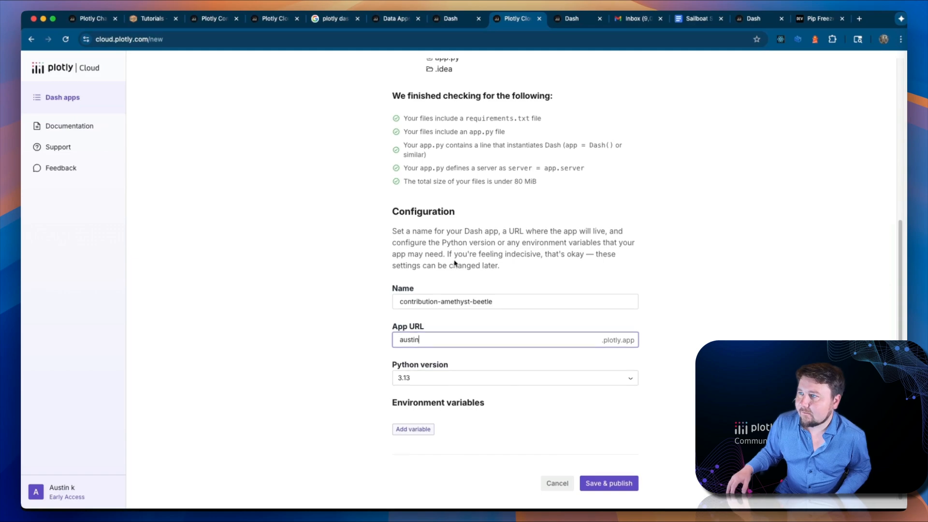
pyautogui.scroll(4, 455, 265)
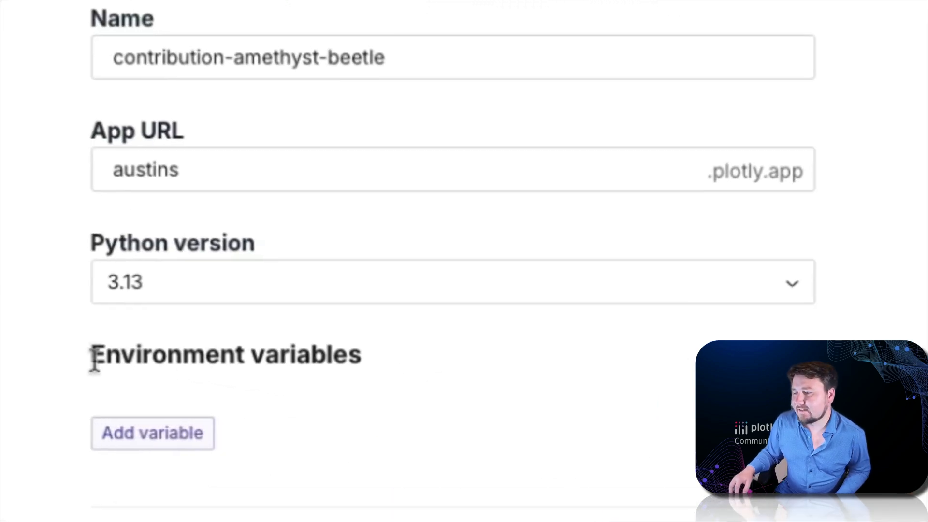
# - Try adding two blank environment variable rows to the configuration, and remove both of them again
pyautogui.click(161, 442)
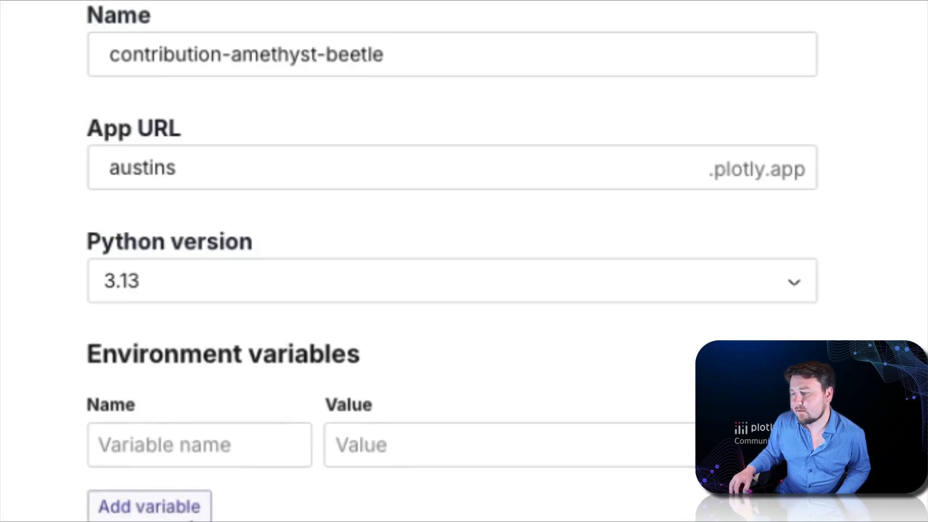
pyautogui.click(191, 513)
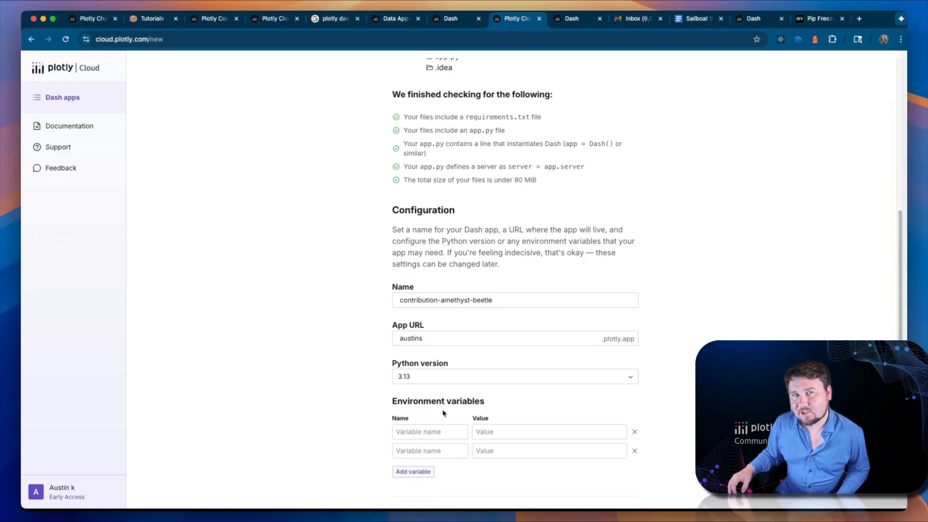
pyautogui.click(639, 451)
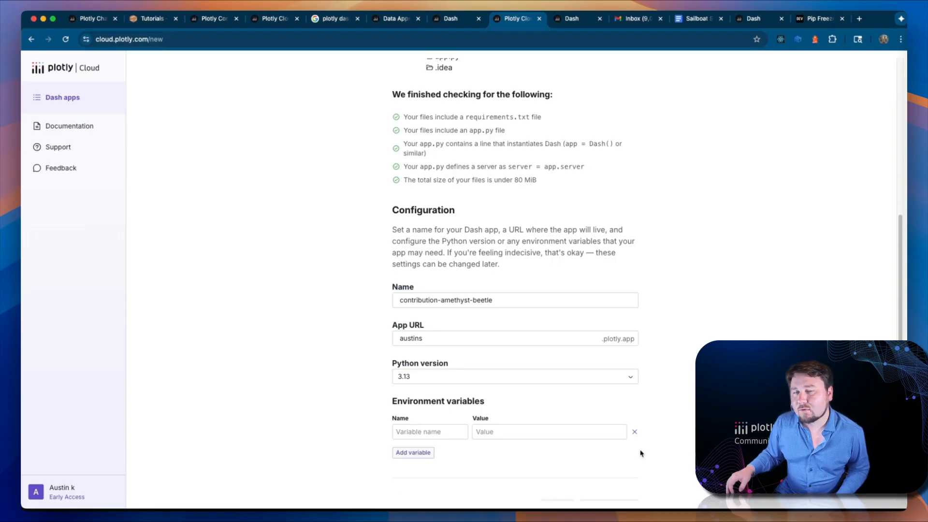
pyautogui.click(635, 432)
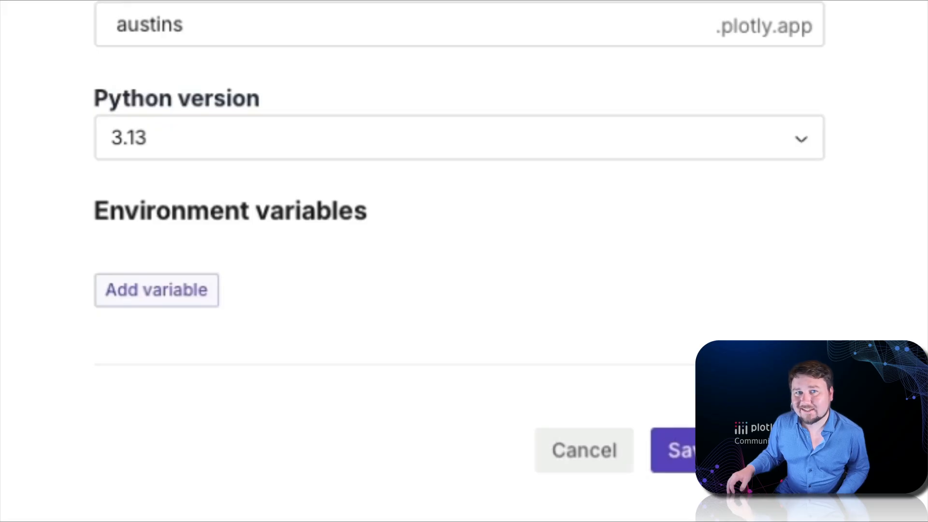
# - Save and publish the app, and open the settings of the newly published app from the Dash apps list
pyautogui.click(674, 450)
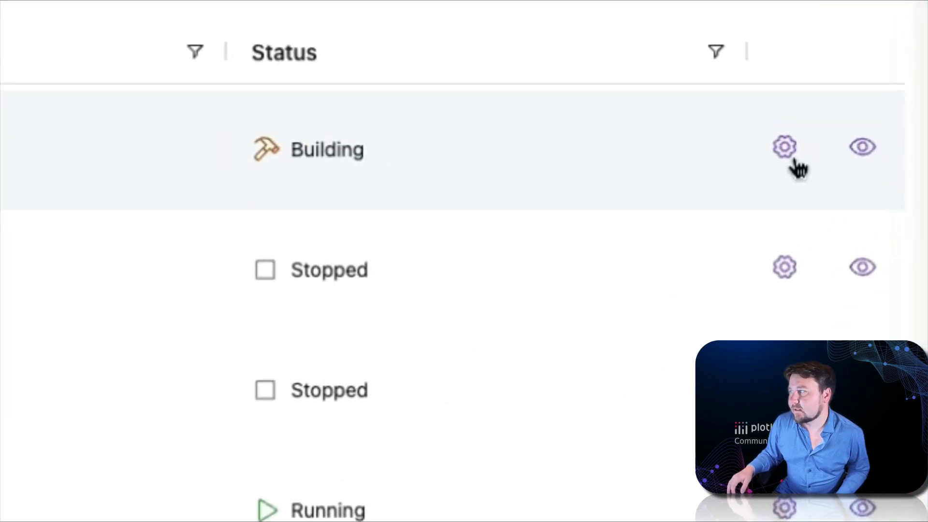
pyautogui.click(792, 158)
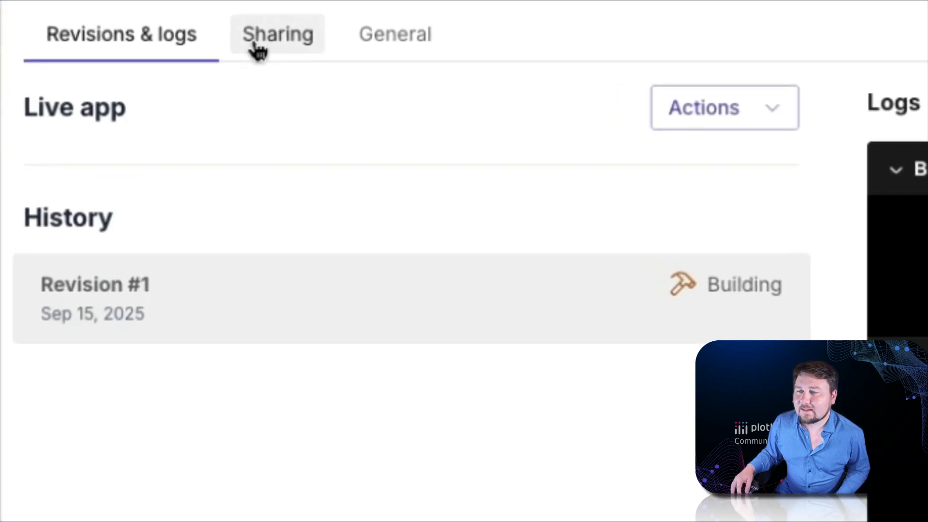
# - Review the published app's sharing options and set its visibility to Public
pyautogui.click(260, 51)
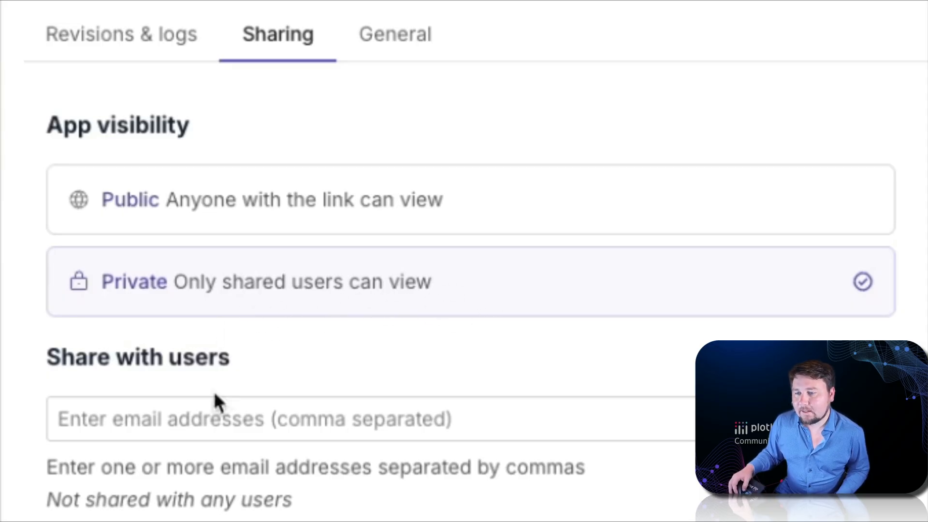
pyautogui.click(189, 425)
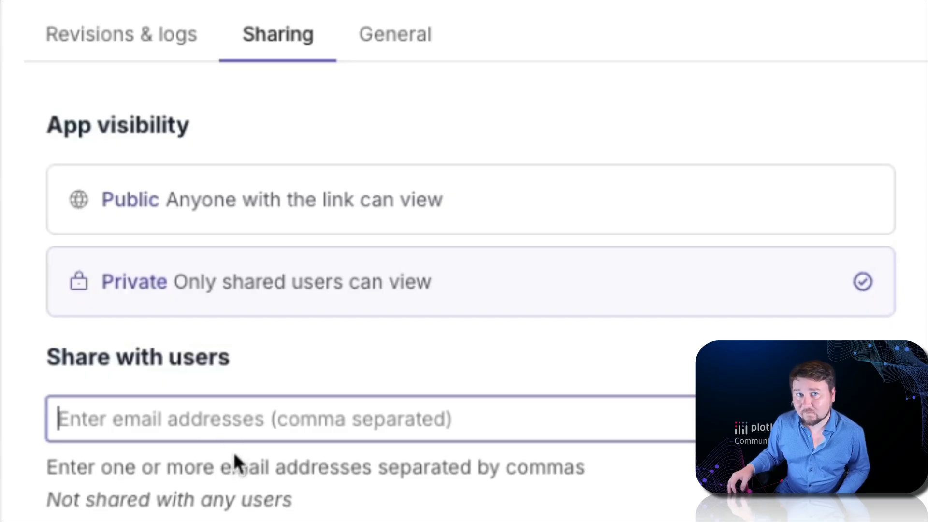
pyautogui.click(213, 218)
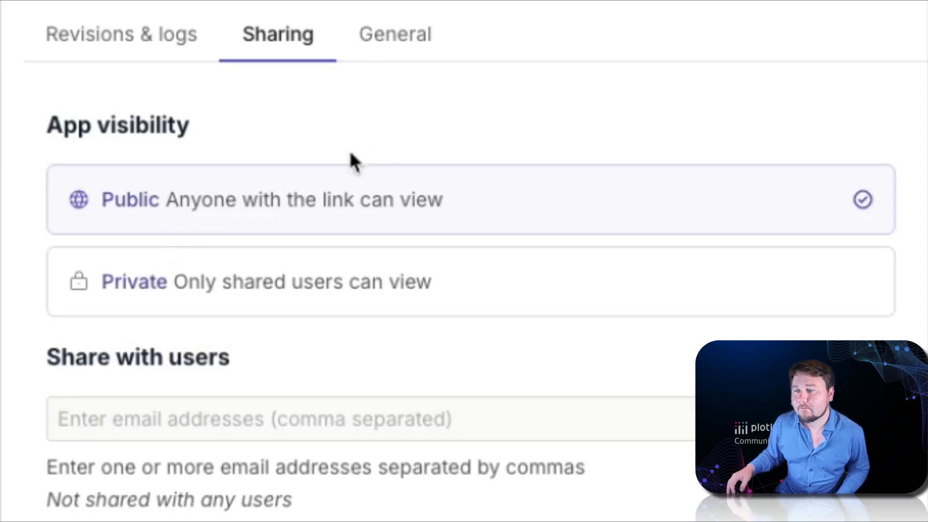
# - Open the app's name and URL for editing in the general settings, and cancel the edit
pyautogui.click(382, 49)
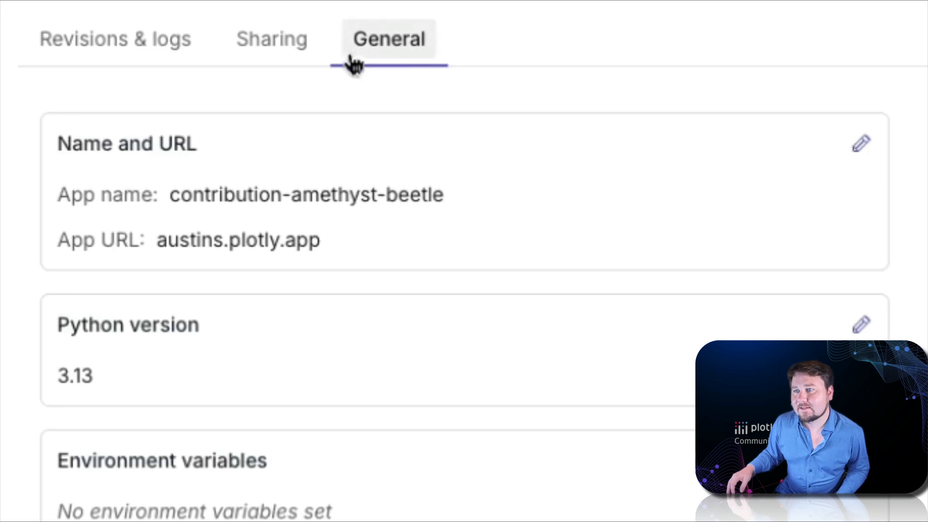
pyautogui.click(859, 144)
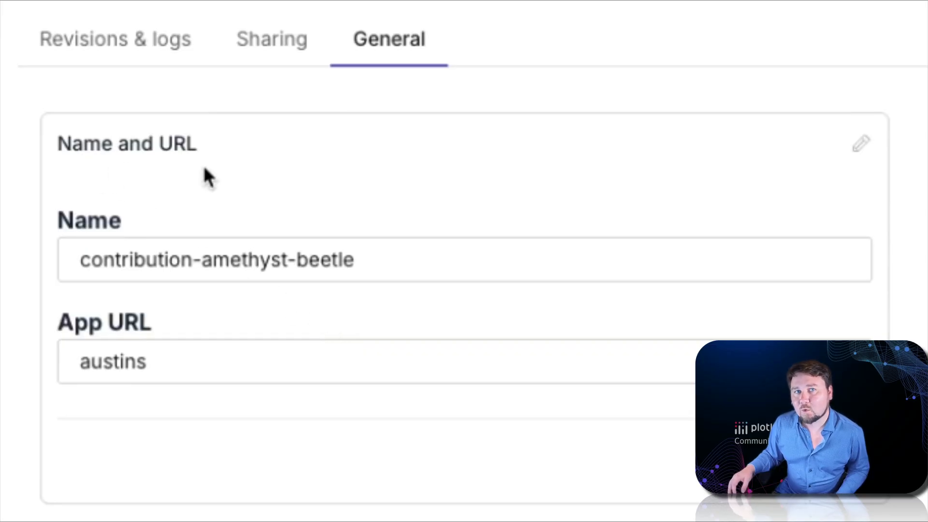
pyautogui.moveTo(264, 377); pyautogui.dragTo(83, 361)
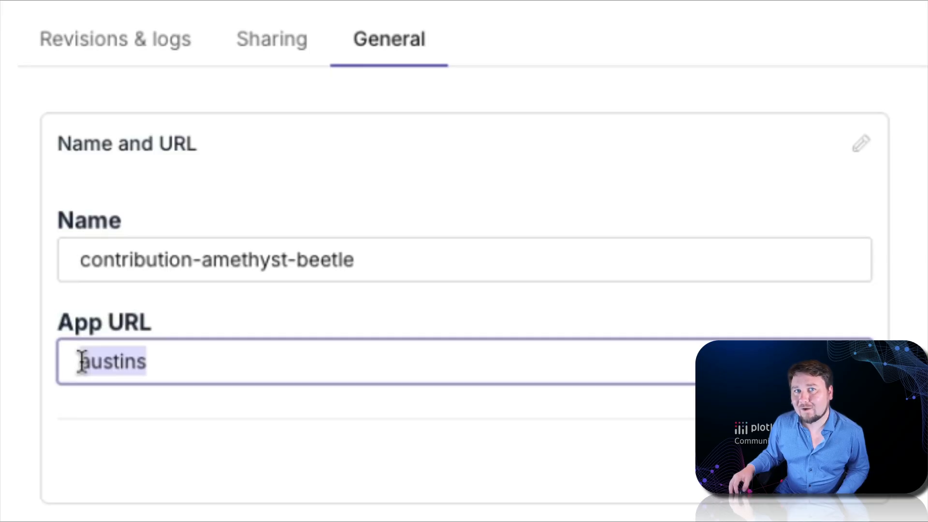
pyautogui.click(131, 483)
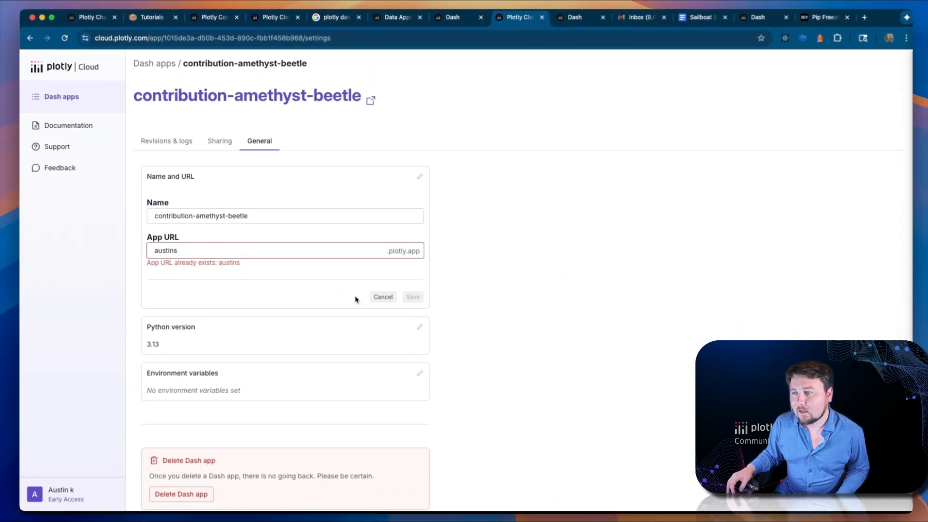
pyautogui.click(387, 299)
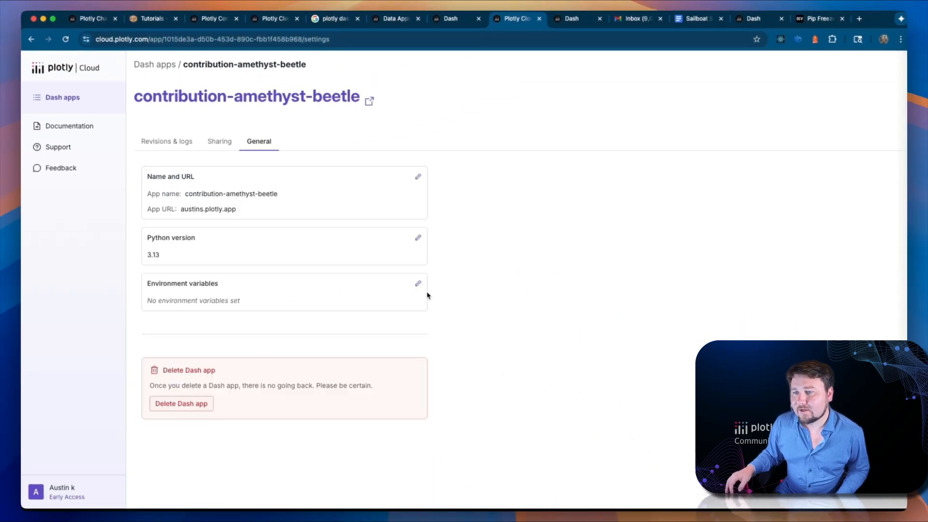
# - Open the environment variables for editing, remove the blank variable row, and cancel the edit
pyautogui.moveTo(144, 283); pyautogui.dragTo(261, 296)
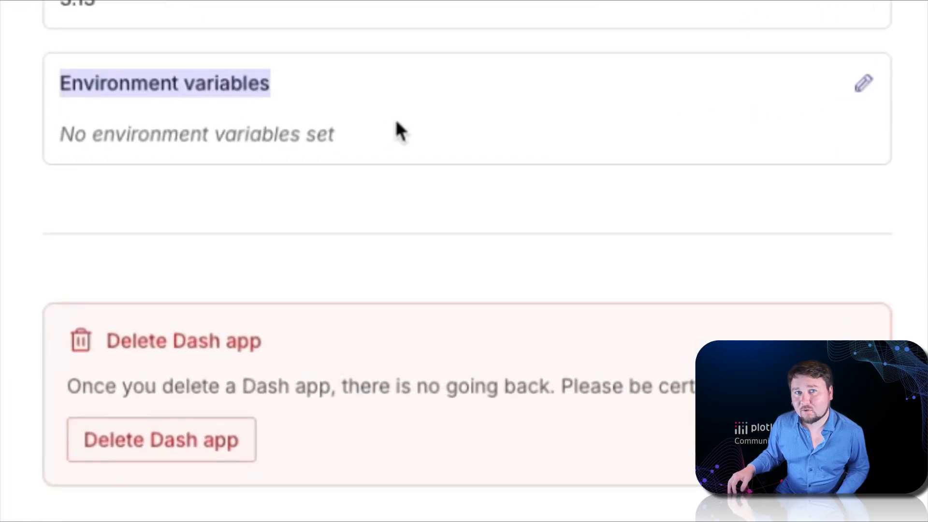
pyautogui.click(864, 84)
pyautogui.click(150, 160)
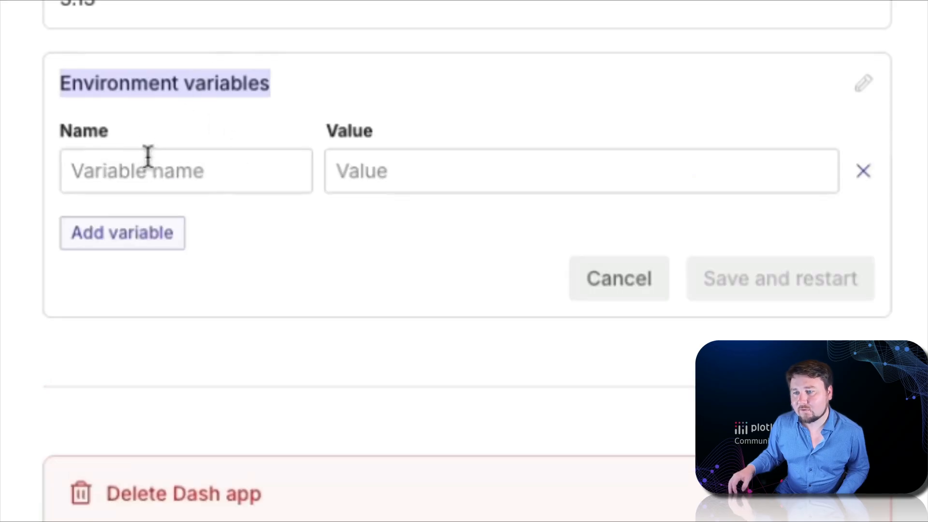
pyautogui.click(863, 175)
pyautogui.click(642, 209)
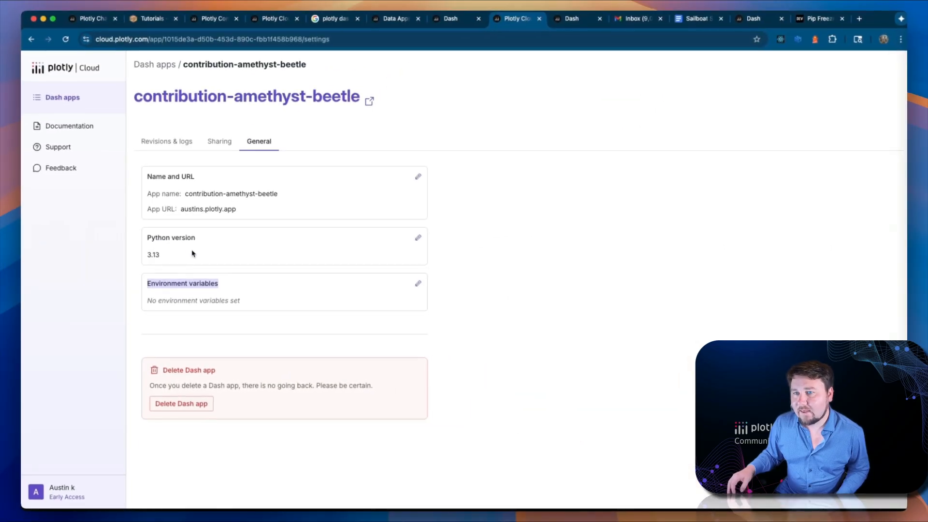
# - Check the app's revisions and logs, and copy the app URL from its general settings
pyautogui.click(175, 145)
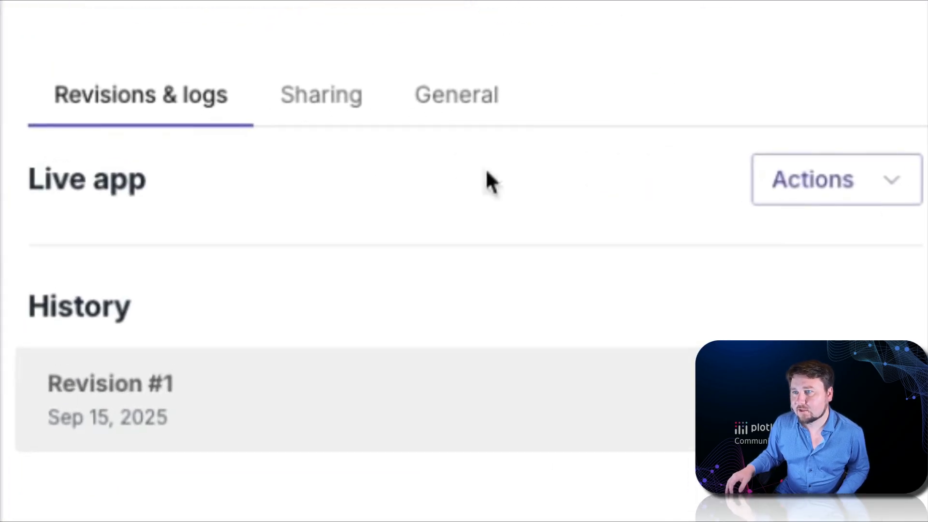
pyautogui.click(412, 117)
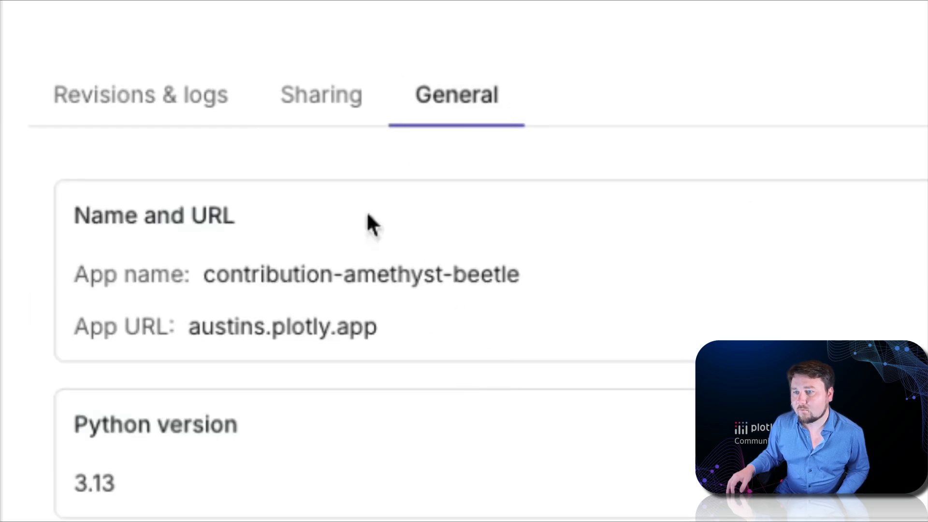
pyautogui.moveTo(378, 331); pyautogui.dragTo(188, 332)
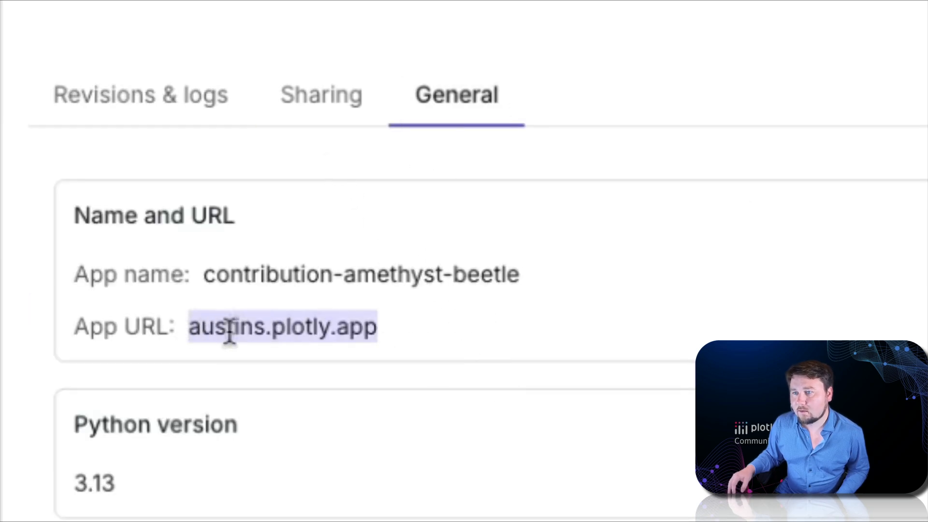
pyautogui.rightClick(230, 331)
pyautogui.click(269, 403)
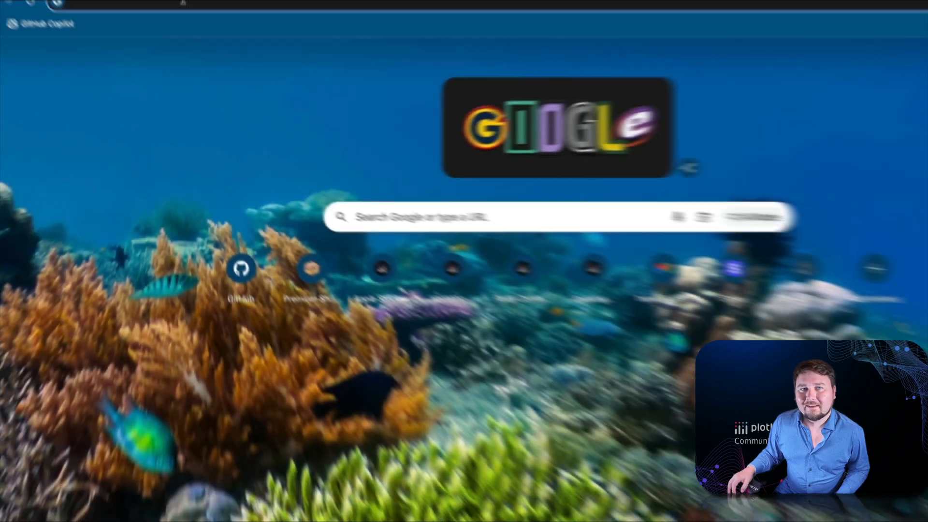
# - Load the copied app URL in a new browser tab and look through the live Income Analytics Dashboard
pyautogui.rightClick(183, 38)
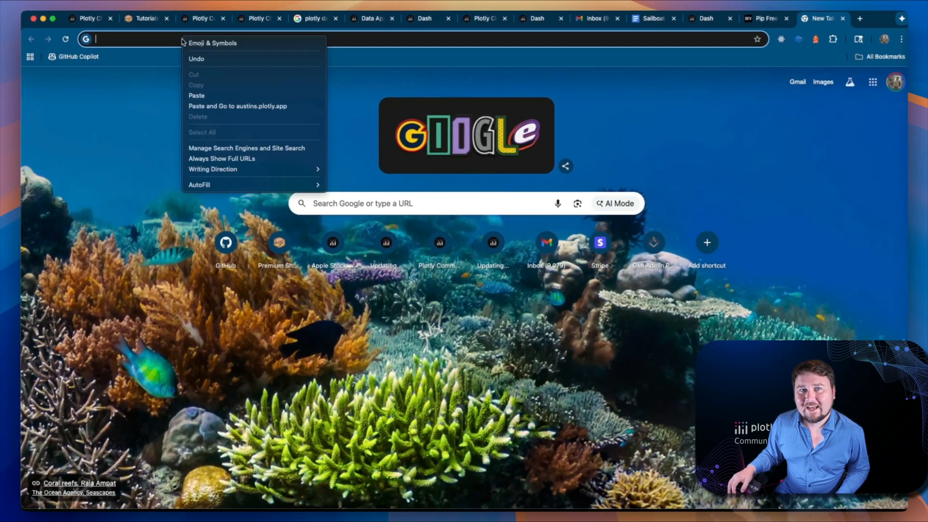
pyautogui.click(216, 96)
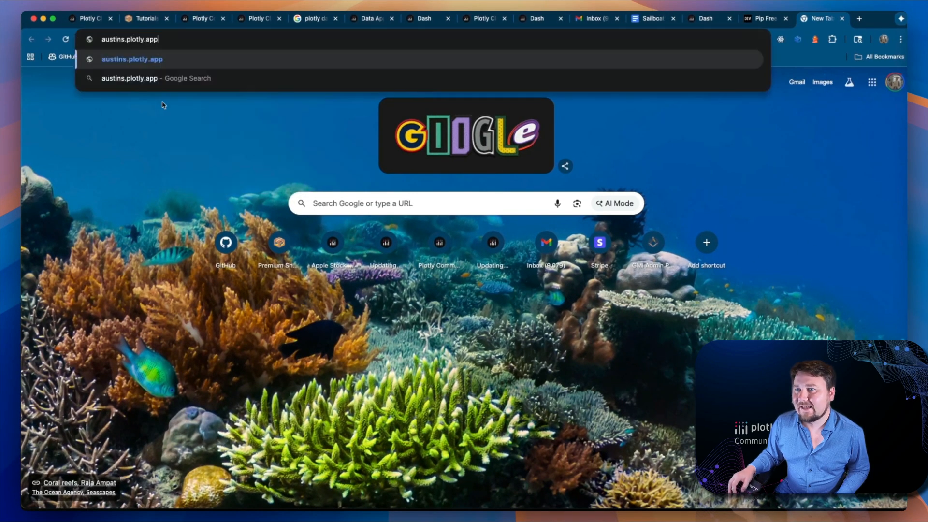
pyautogui.press('Return')
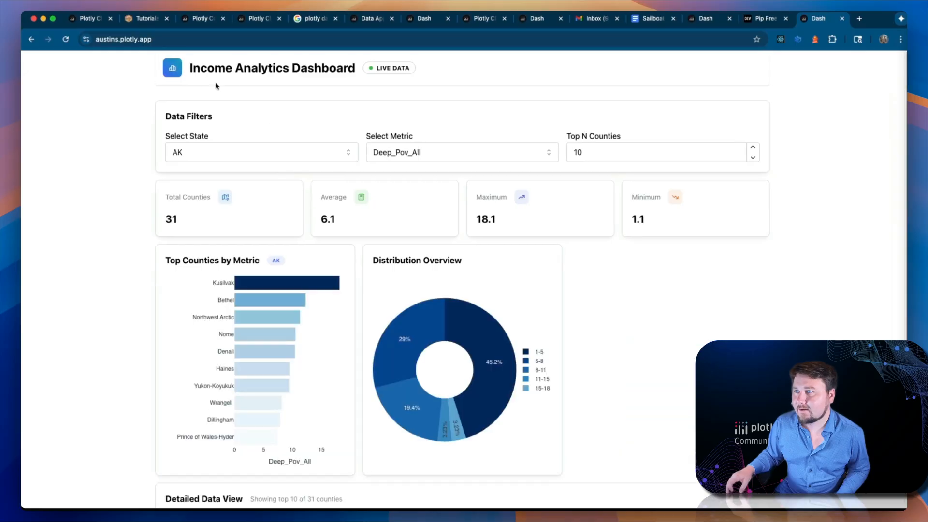
pyautogui.scroll(-4, 318, 81)
pyautogui.scroll(3, 356, 87)
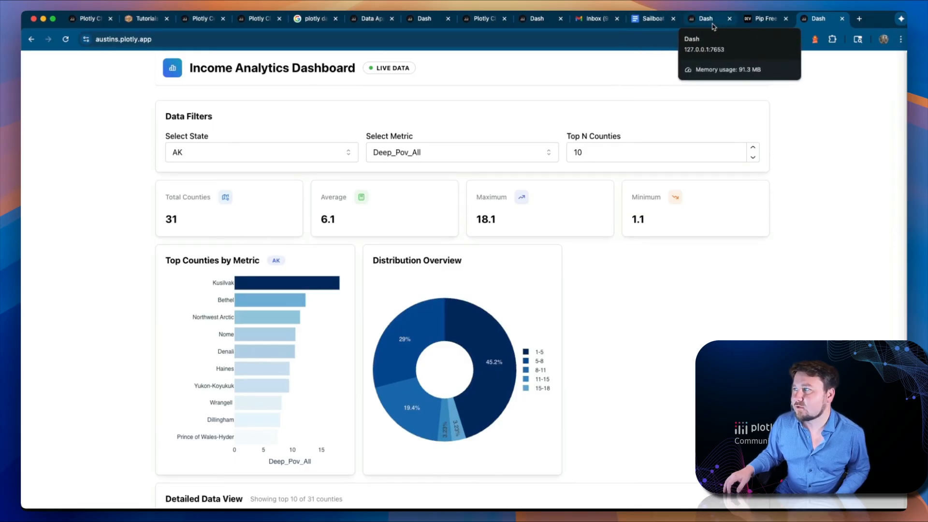
# - Switch back to the Plotly Cloud settings page and open the plan selection from the account's billing page
pyautogui.click(461, 23)
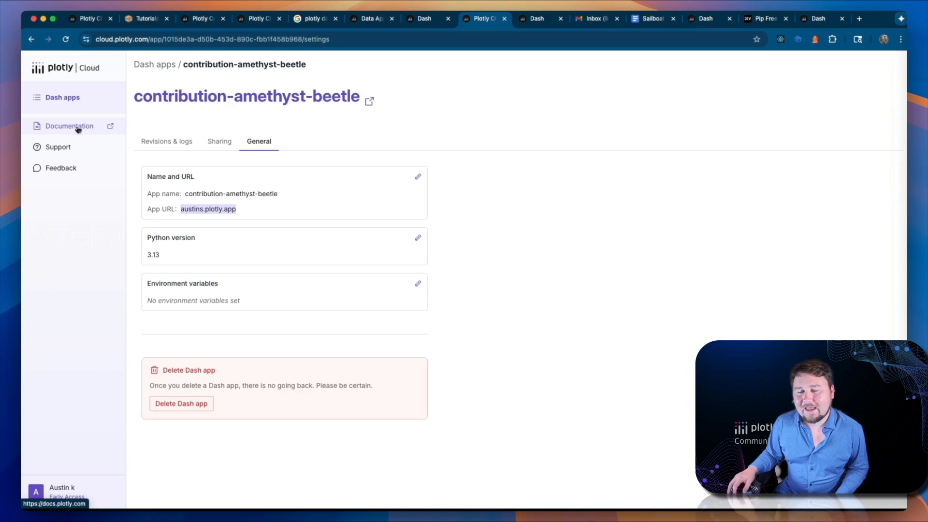
pyautogui.click(80, 488)
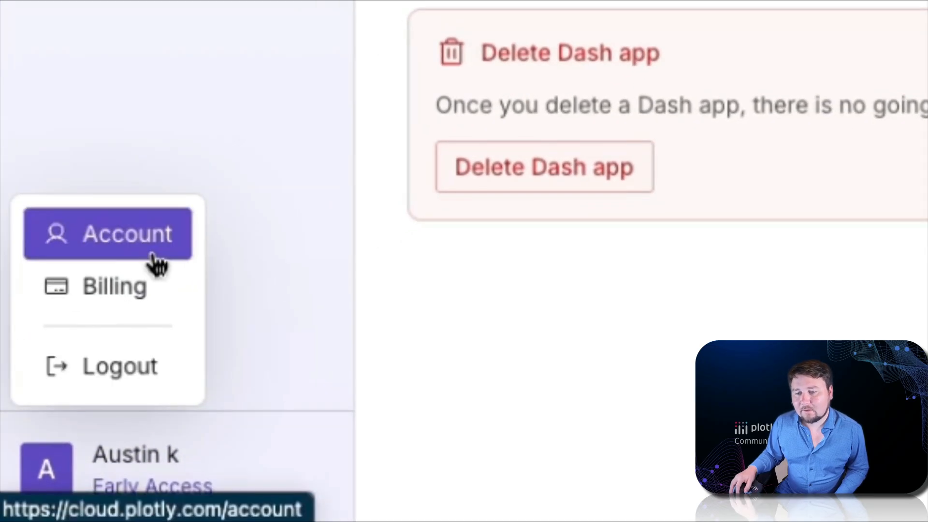
pyautogui.click(153, 293)
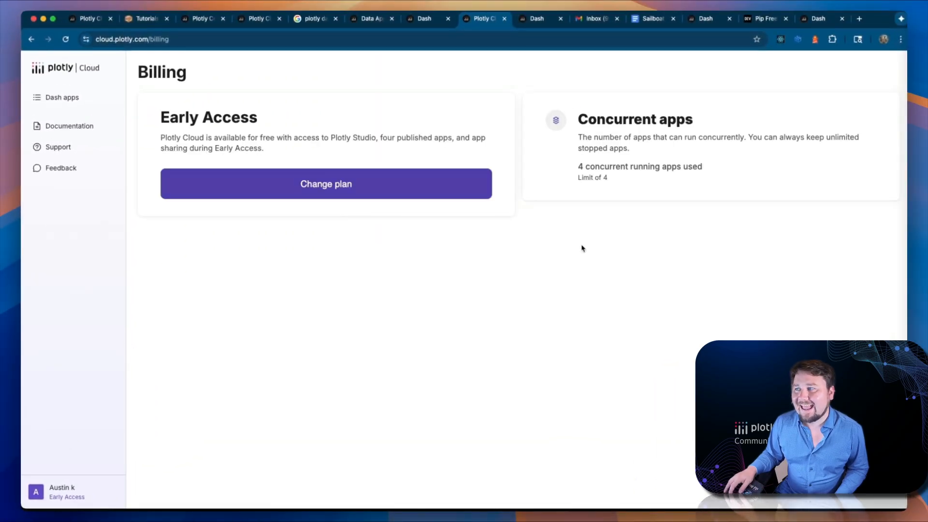
pyautogui.click(347, 189)
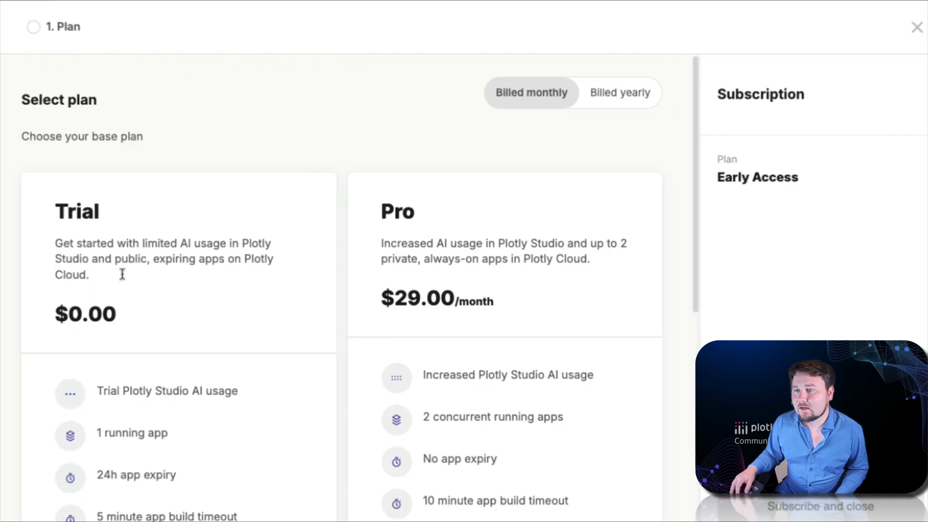
# - Compare the running-app limits of the Trial, Pro, Max and Enterprise plans, and close the plan selection
pyautogui.moveTo(48, 208); pyautogui.dragTo(224, 209)
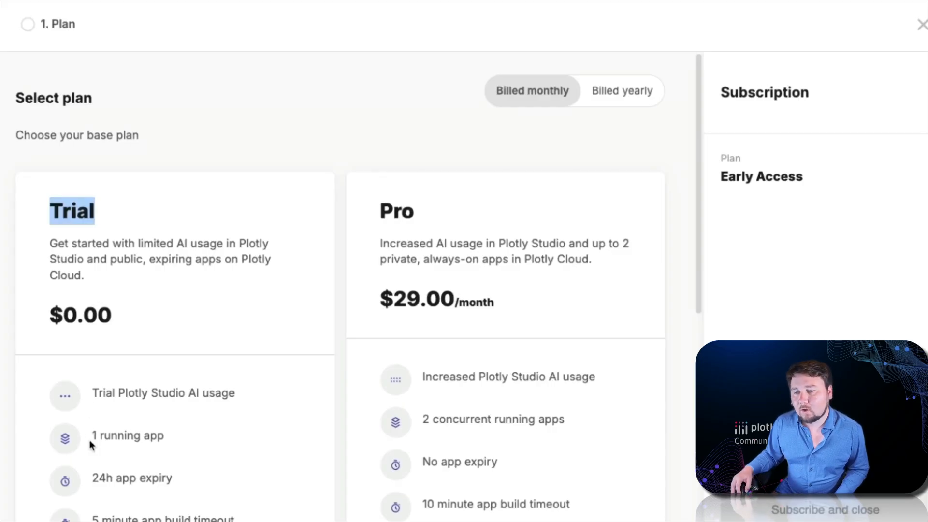
pyautogui.moveTo(90, 439); pyautogui.dragTo(181, 439)
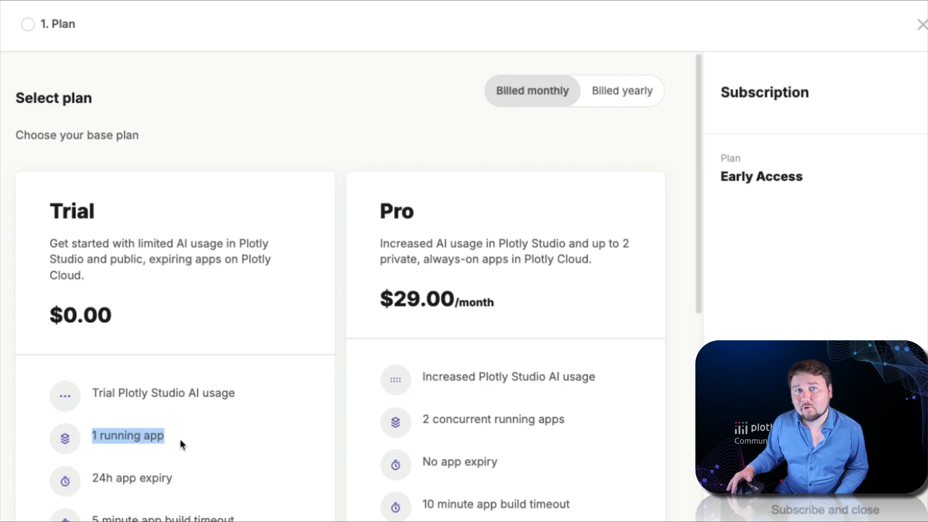
pyautogui.scroll(-2, 301, 283)
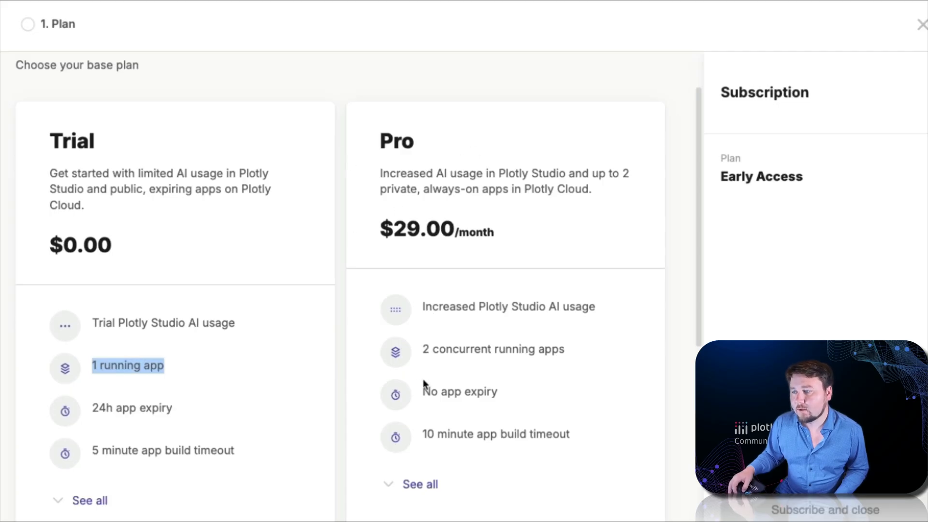
pyautogui.tripleClick(480, 362)
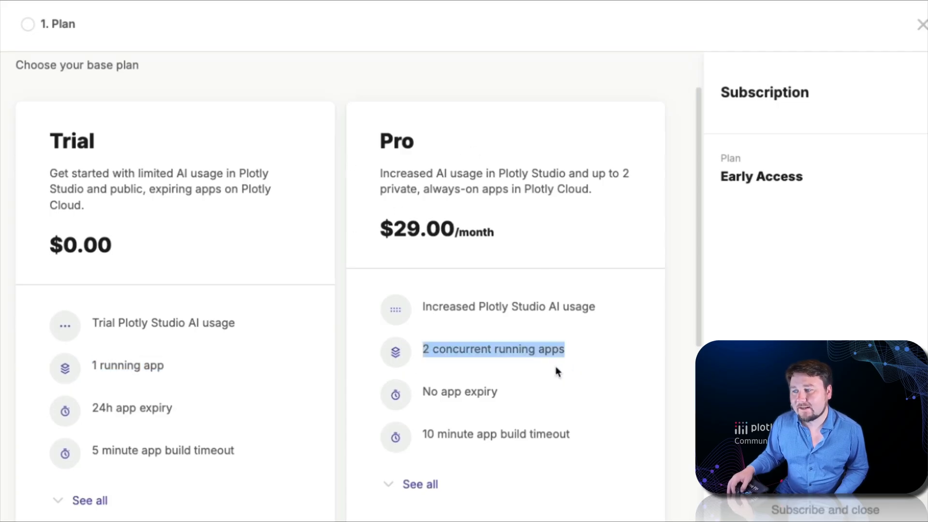
pyautogui.scroll(-9, 439, 360)
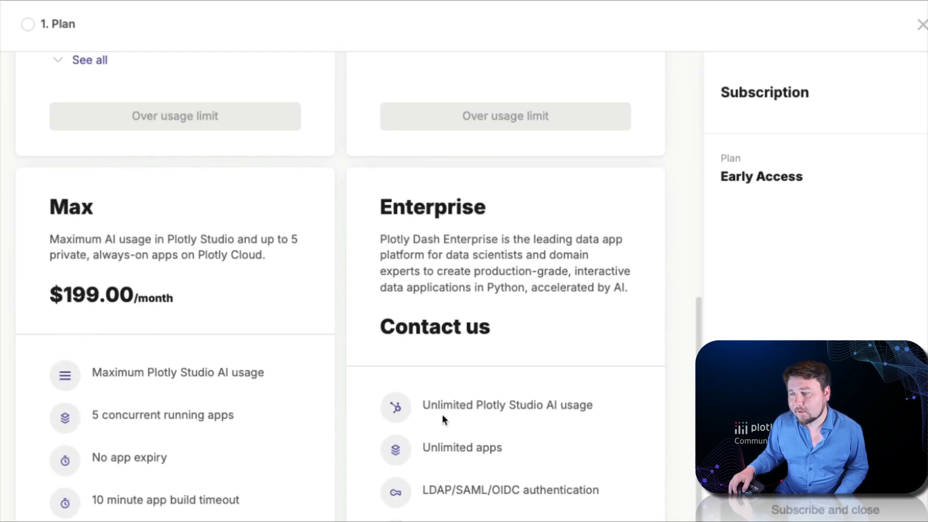
pyautogui.moveTo(431, 449); pyautogui.dragTo(574, 458)
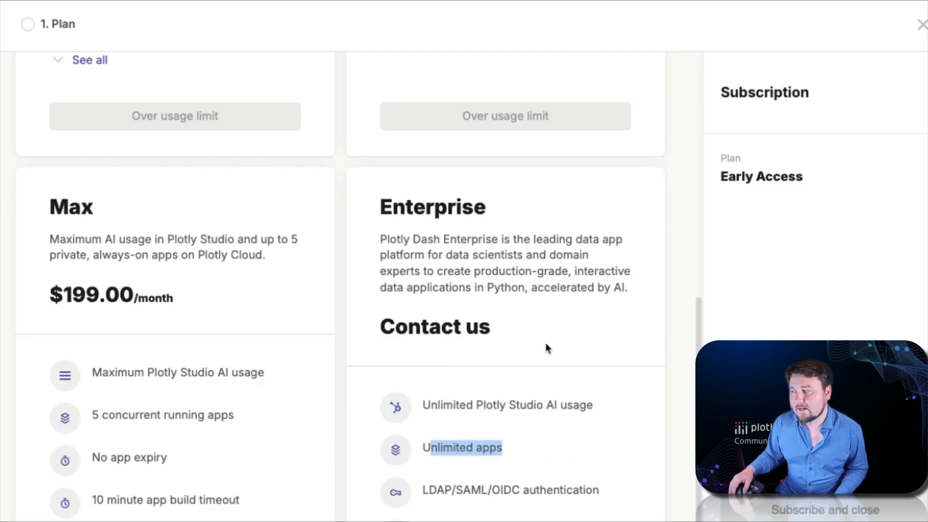
pyautogui.scroll(10, 545, 347)
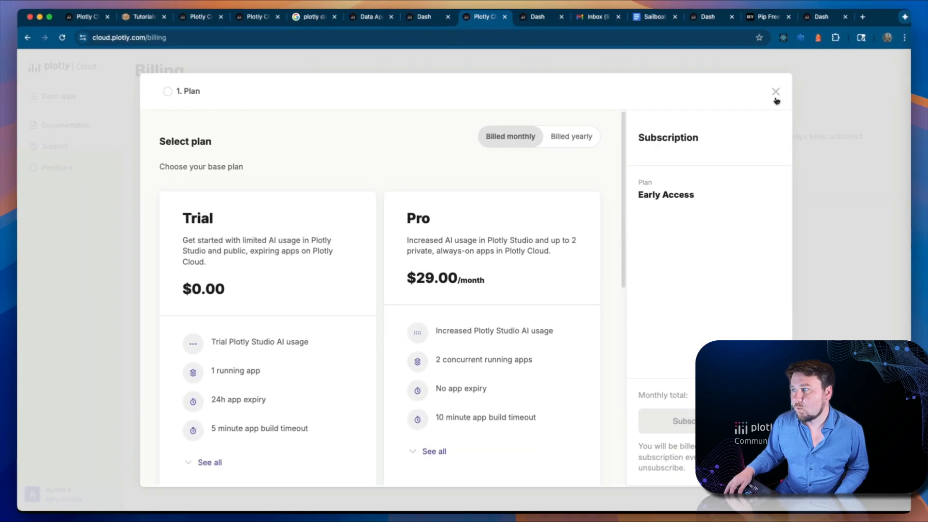
pyautogui.click(775, 97)
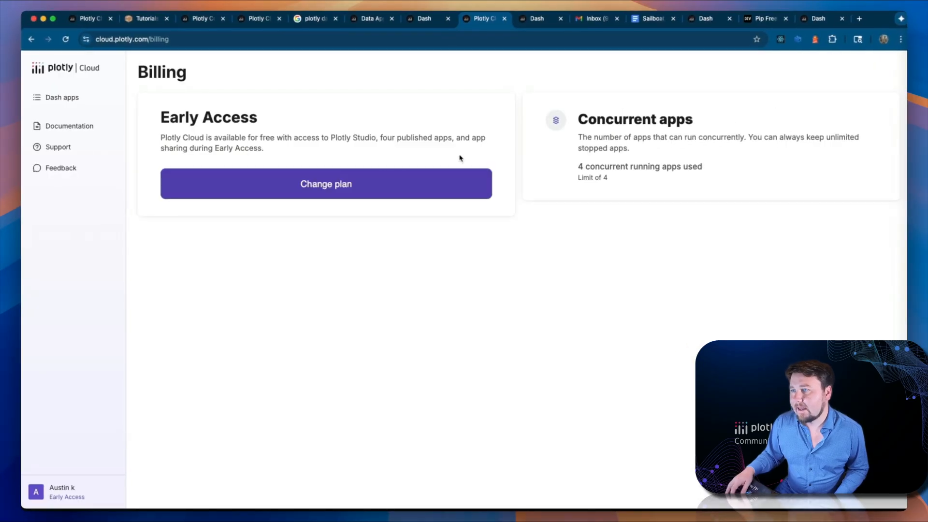
# - Open the settings of contribution-amethyst-beetle from the Dash apps list and stop the running app
pyautogui.click(73, 101)
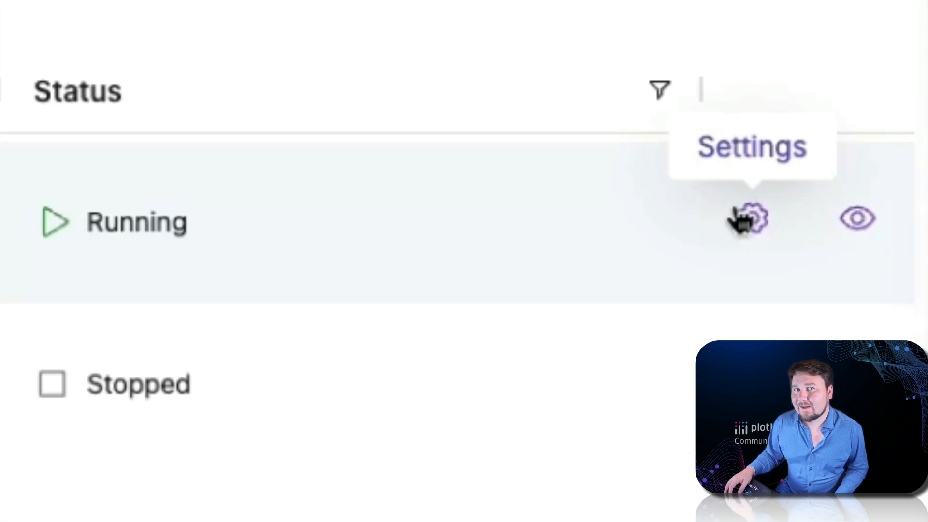
pyautogui.click(735, 210)
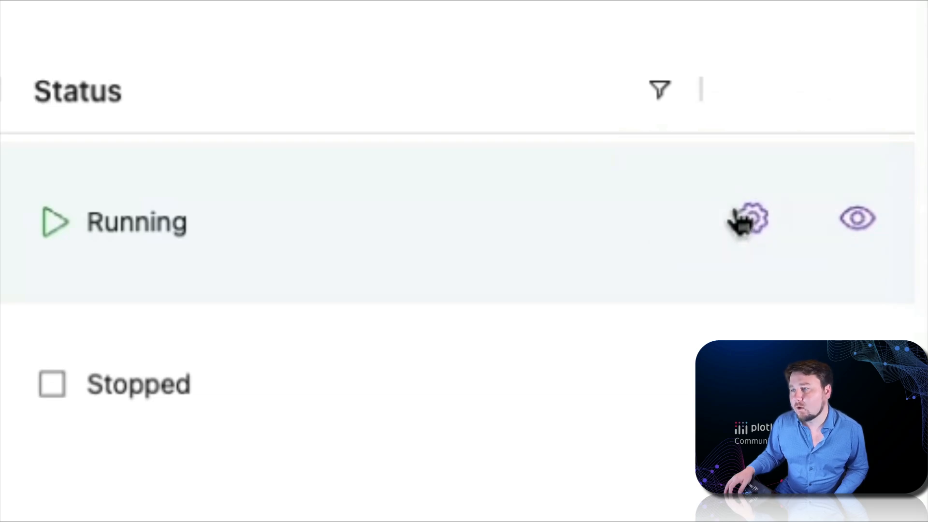
pyautogui.click(735, 212)
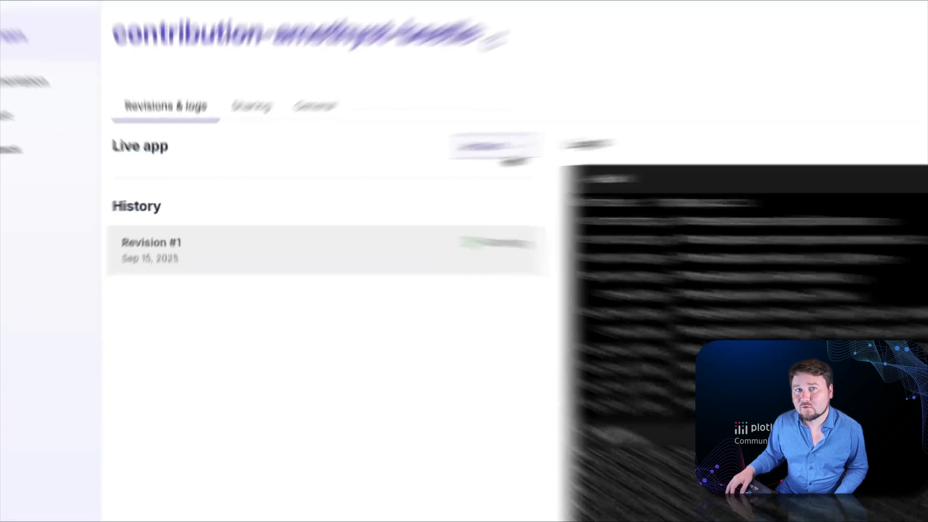
pyautogui.click(381, 173)
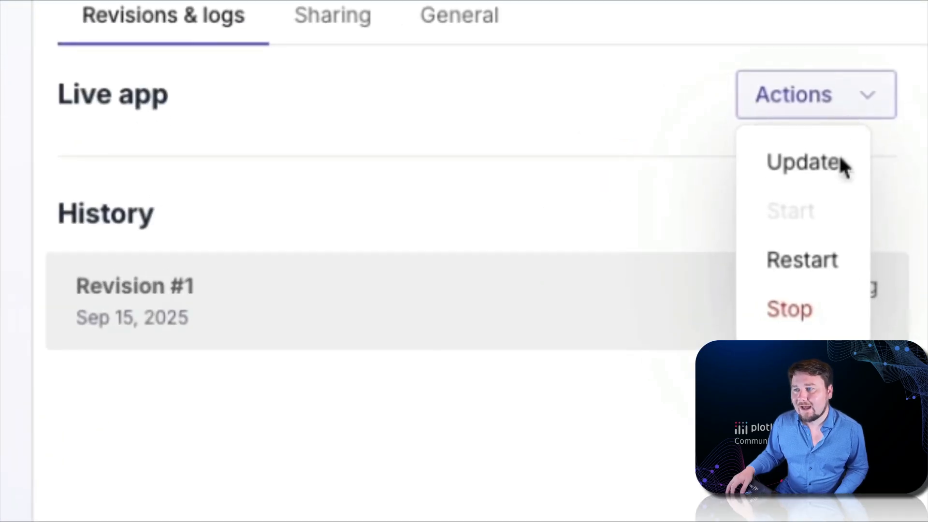
pyautogui.click(810, 328)
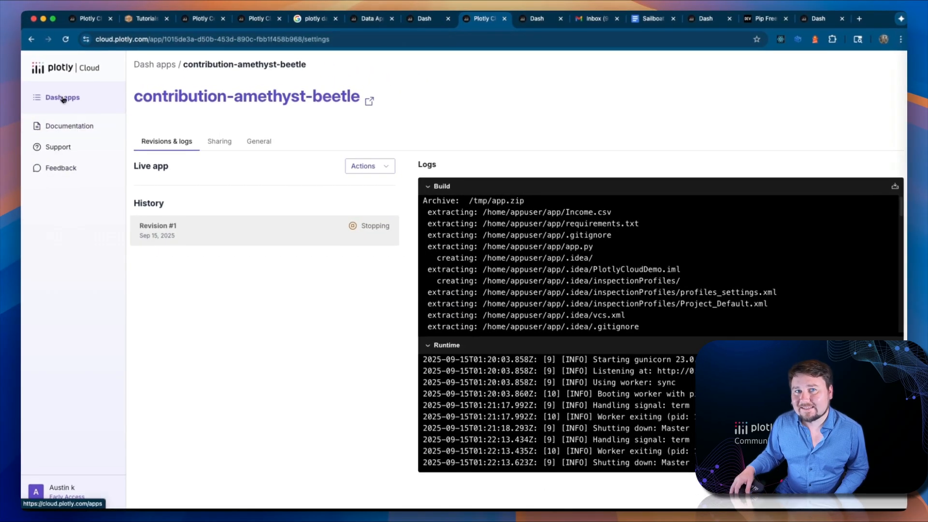
# - Reopen the contribution-amethyst-beetle settings from the Dash apps list, start the stopped app, and return to the list
pyautogui.click(63, 99)
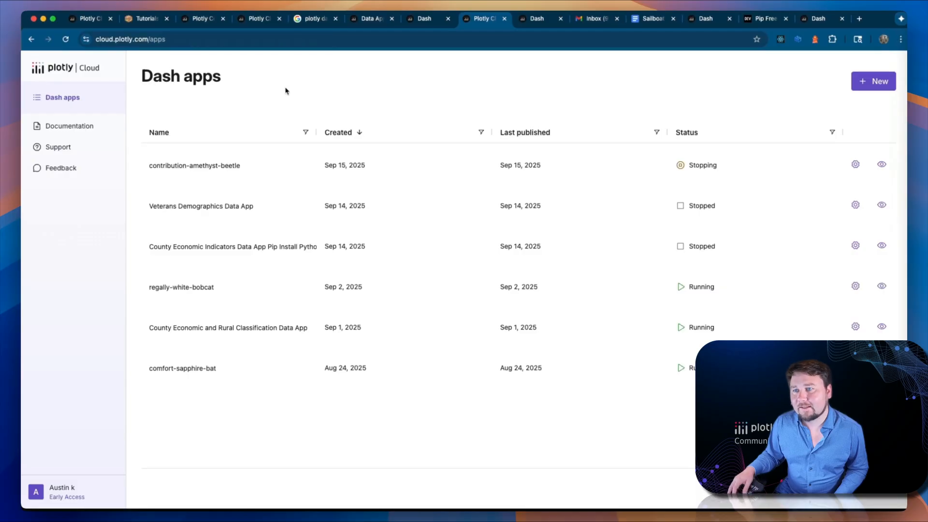
pyautogui.click(854, 166)
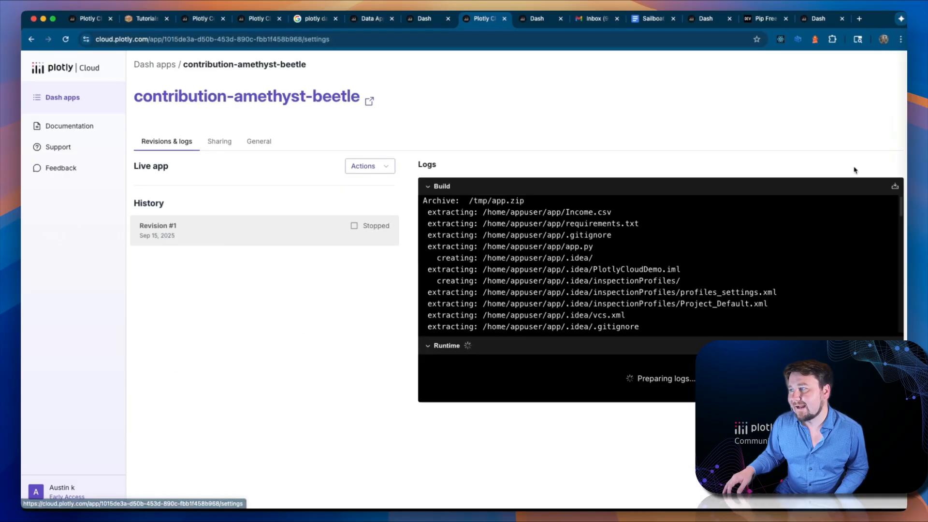
pyautogui.click(370, 166)
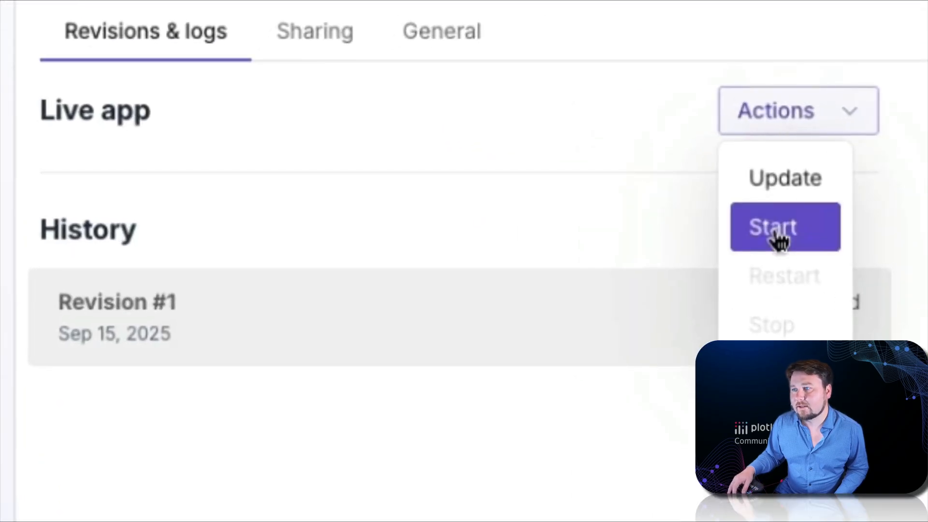
pyautogui.click(775, 229)
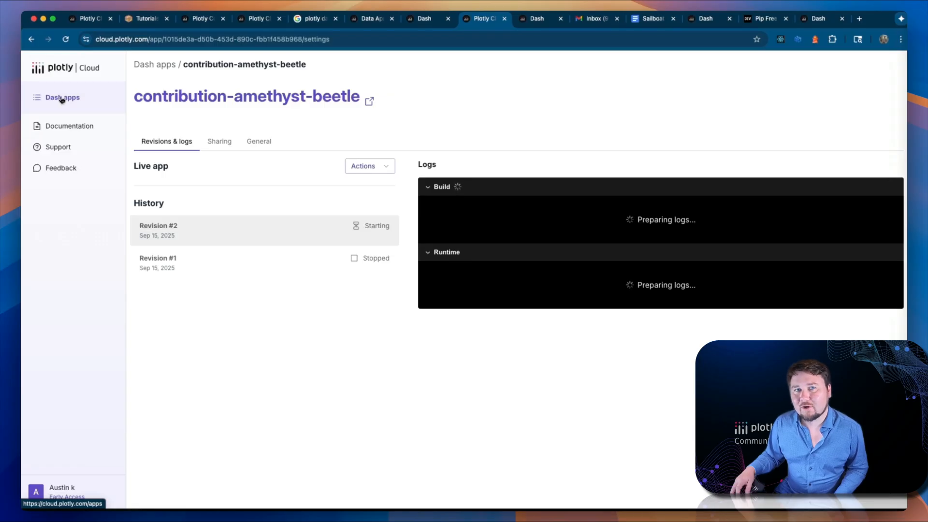
pyautogui.click(155, 65)
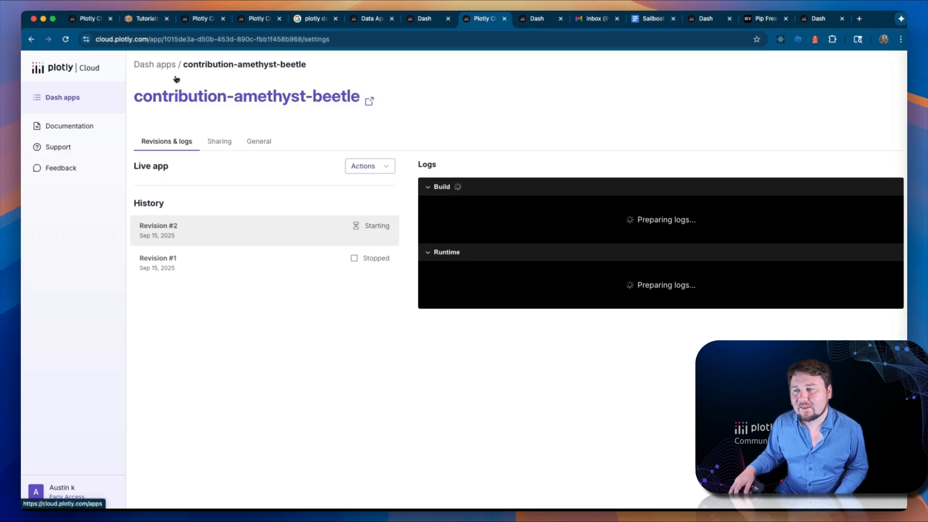